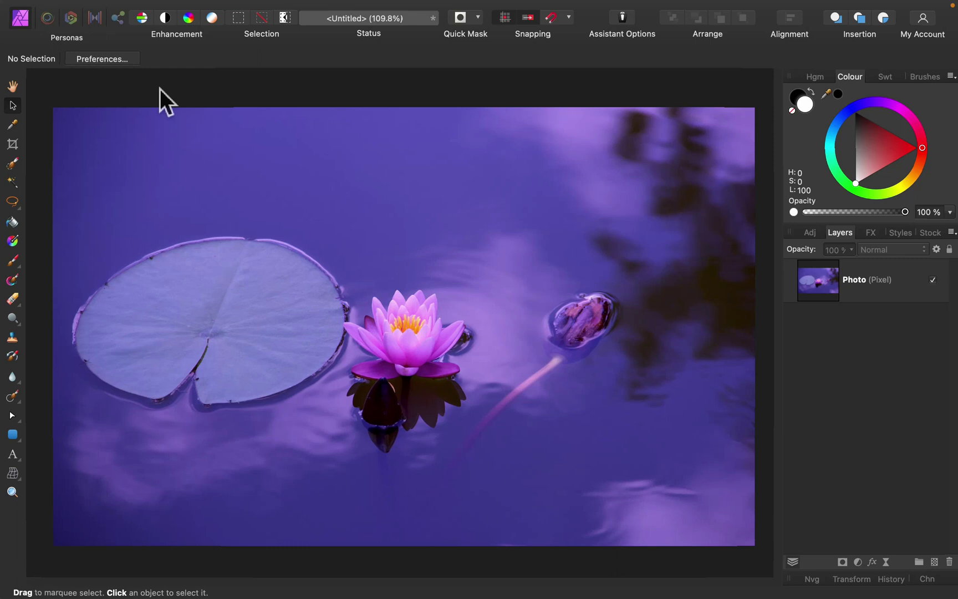
- Duplicate the Photo layer from its context menu and rename the new top layer 'Copy'
{"action": "left_click", "coordinate": [864, 272]}
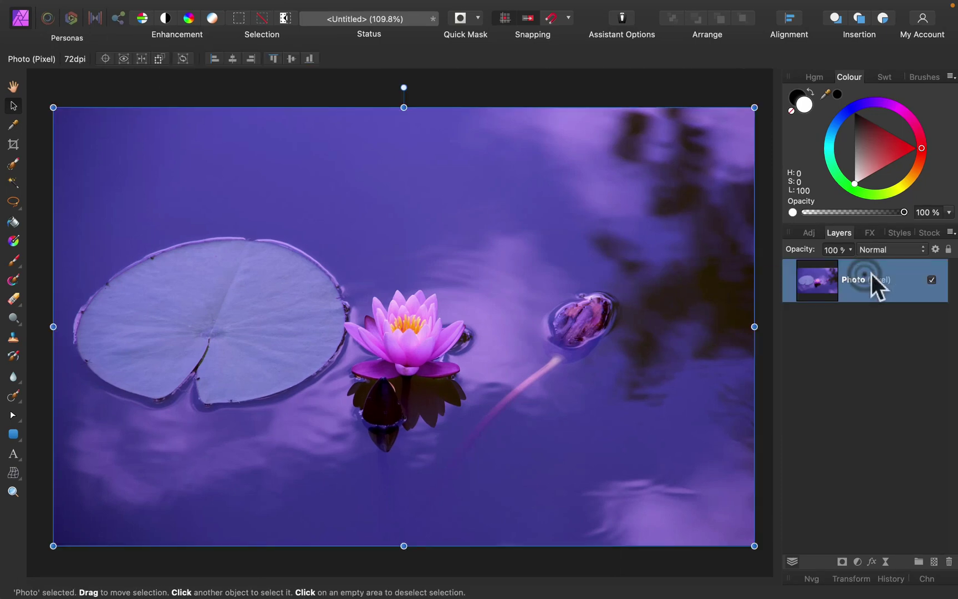
{"action": "right_click", "coordinate": [874, 285]}
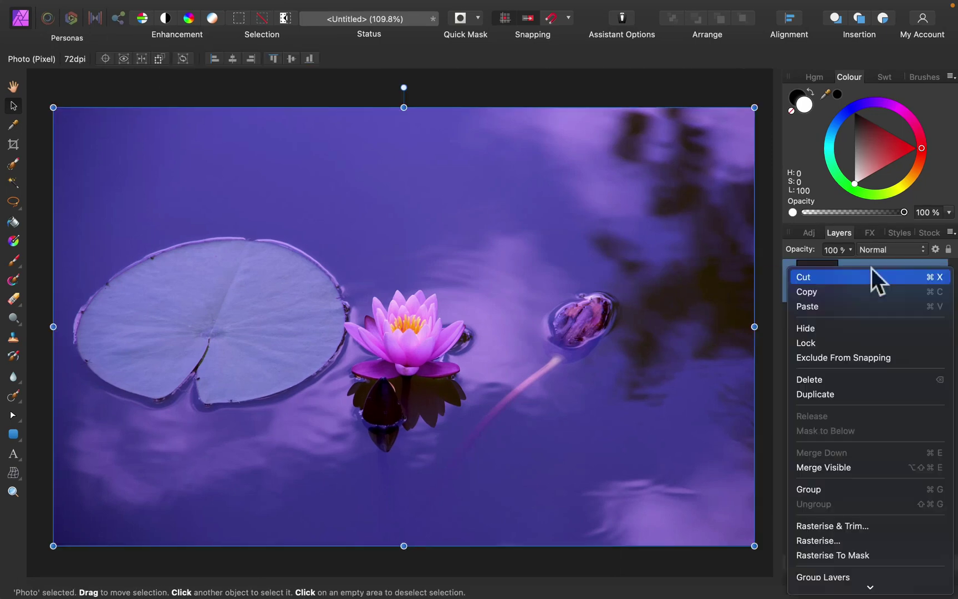
{"action": "left_click", "coordinate": [853, 394]}
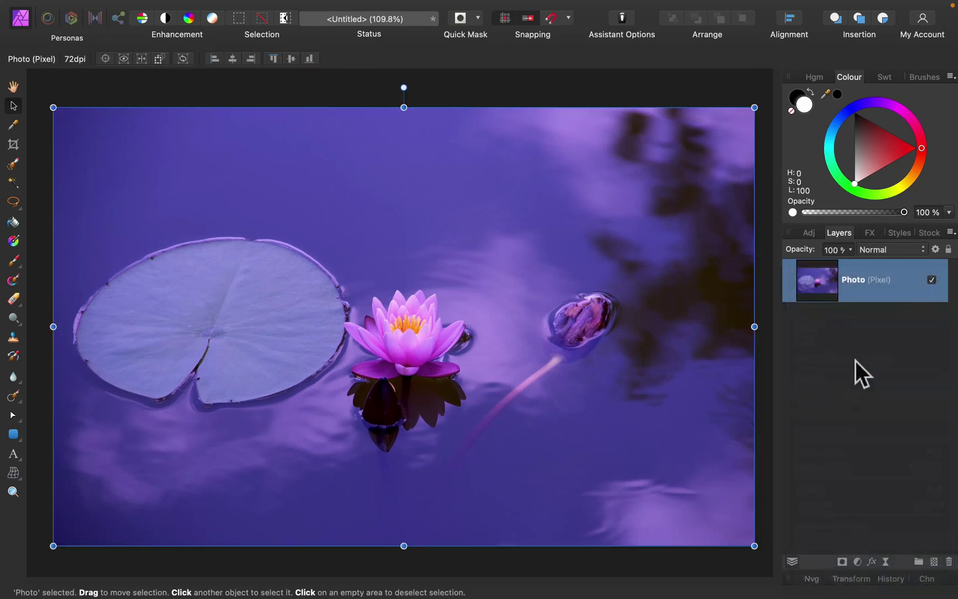
{"action": "double_click", "coordinate": [858, 280]}
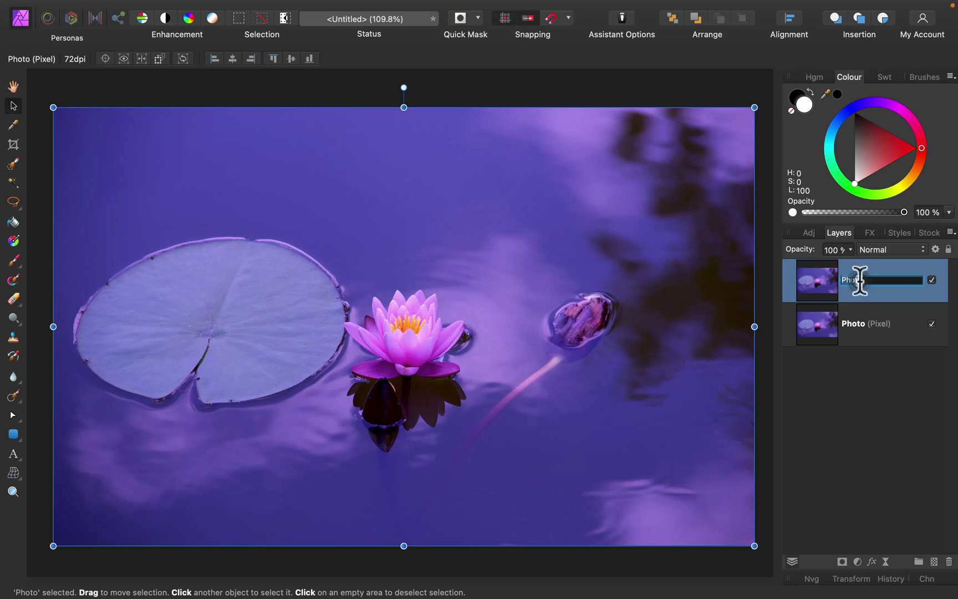
{"action": "type", "text": "Copy"}
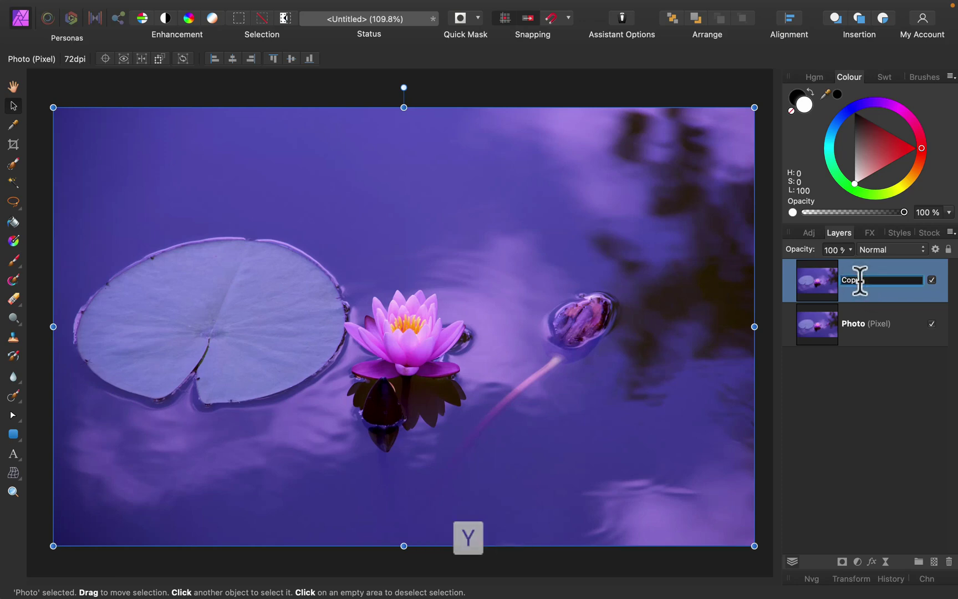
{"action": "key", "text": "Return"}
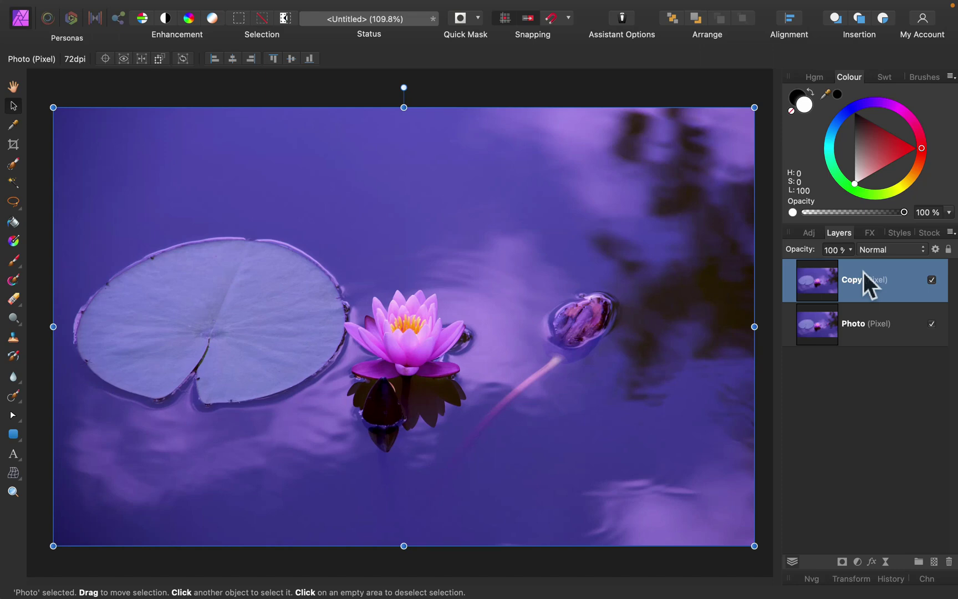
- Give the Copy layer a Gaussian Blur with a 17.8 px radius
{"action": "left_click", "coordinate": [872, 561]}
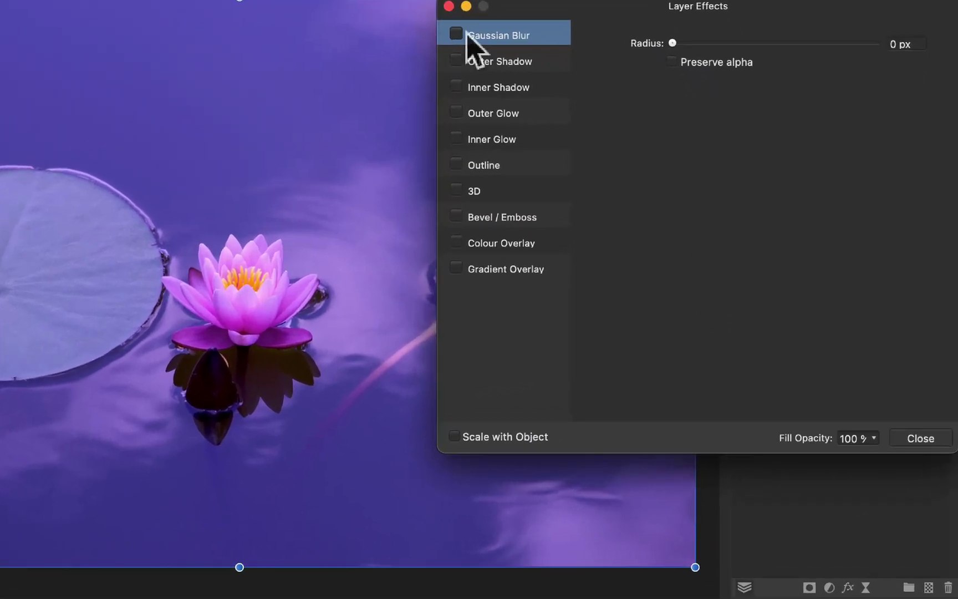
{"action": "left_click", "coordinate": [456, 34]}
{"action": "left_click_drag", "start_coordinate": [674, 43], "coordinate": [778, 44]}
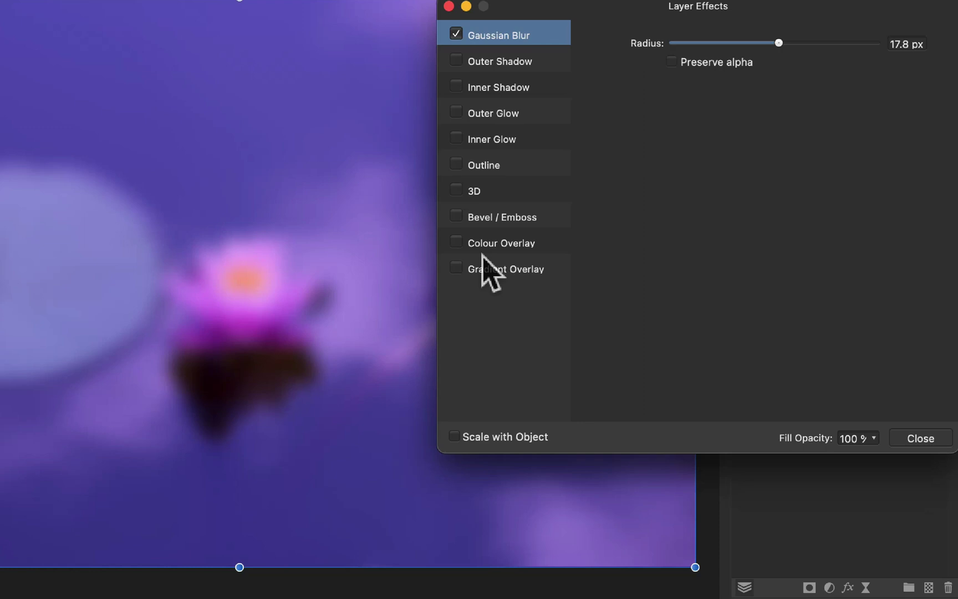
- Add a white Colour Overlay at 10% opacity to the Copy layer
{"action": "left_click", "coordinate": [464, 254]}
{"action": "left_click", "coordinate": [455, 242]}
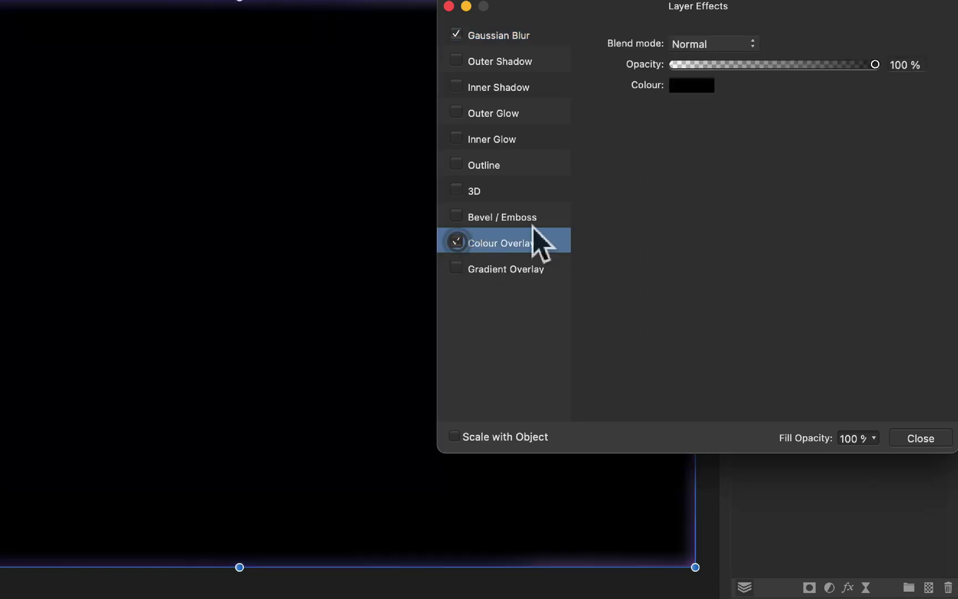
{"action": "left_click", "coordinate": [686, 87]}
{"action": "left_click_drag", "start_coordinate": [726, 246], "coordinate": [714, 328]}
{"action": "left_click_drag", "start_coordinate": [873, 64], "coordinate": [694, 65]}
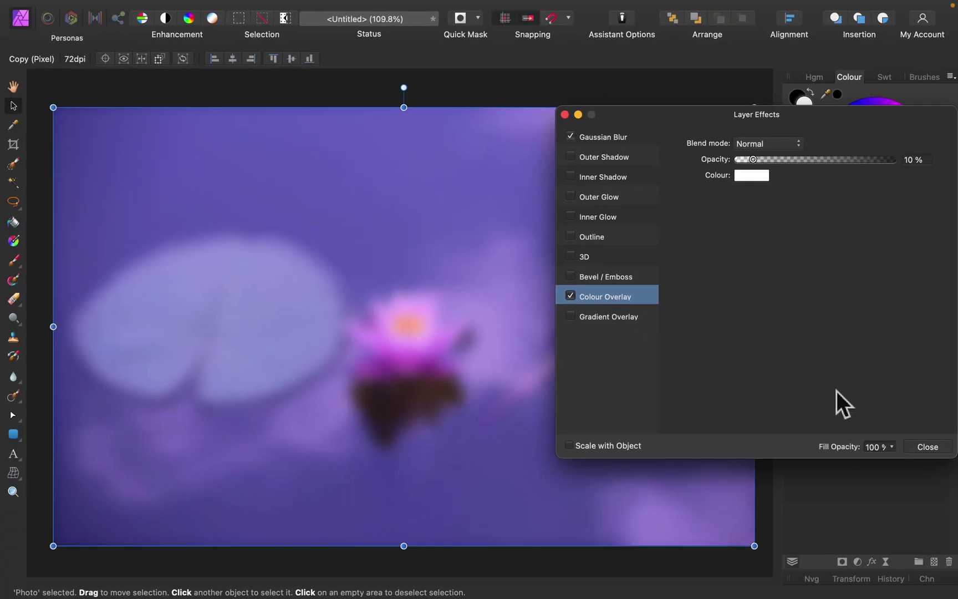
{"action": "left_click", "coordinate": [924, 443]}
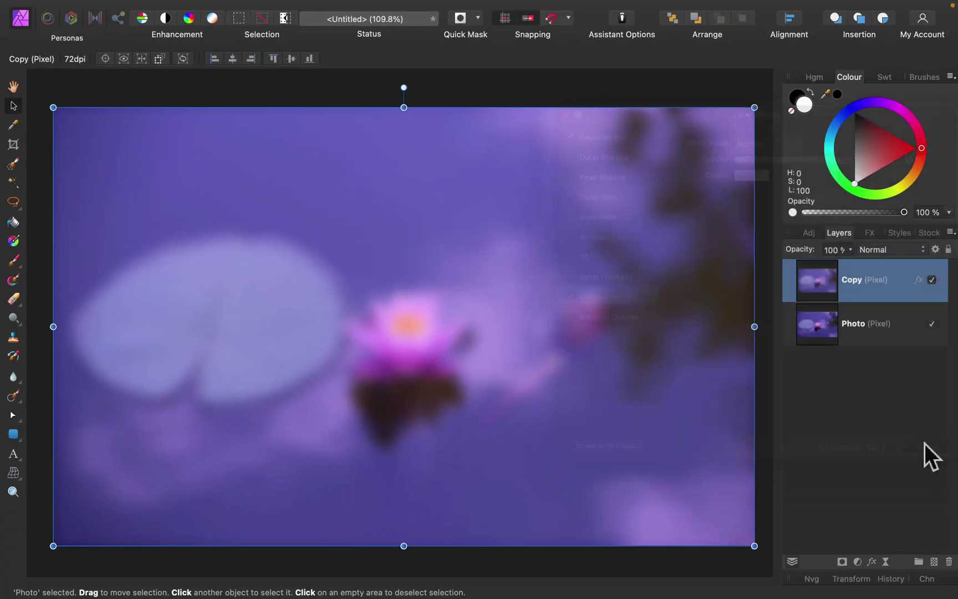
- Toggle the blurred Copy layer off and on twice to compare, then bring up the shape tools flyout
{"action": "left_click", "coordinate": [931, 280]}
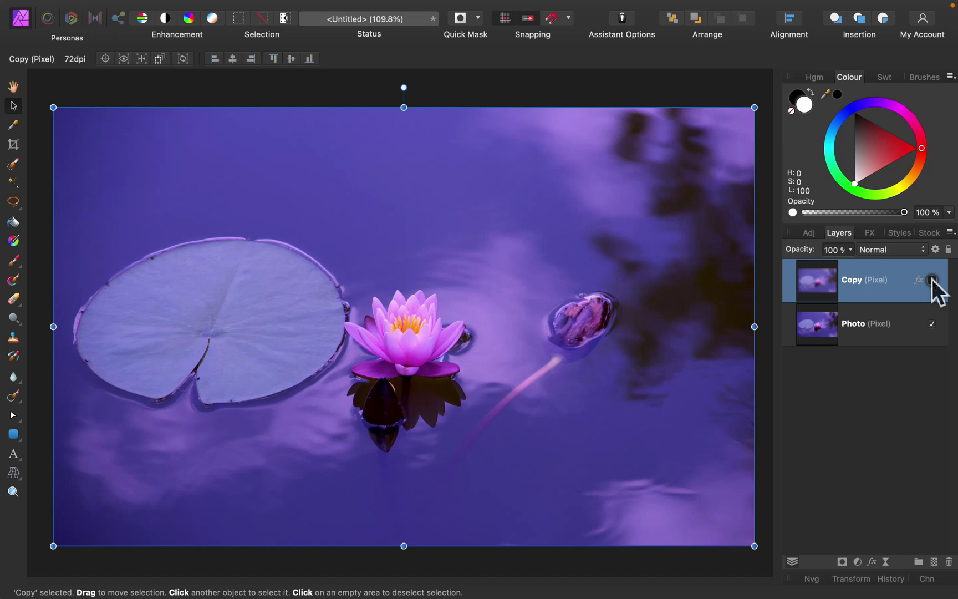
{"action": "left_click", "coordinate": [931, 280]}
{"action": "left_click", "coordinate": [931, 280]}
{"action": "left_click", "coordinate": [932, 280]}
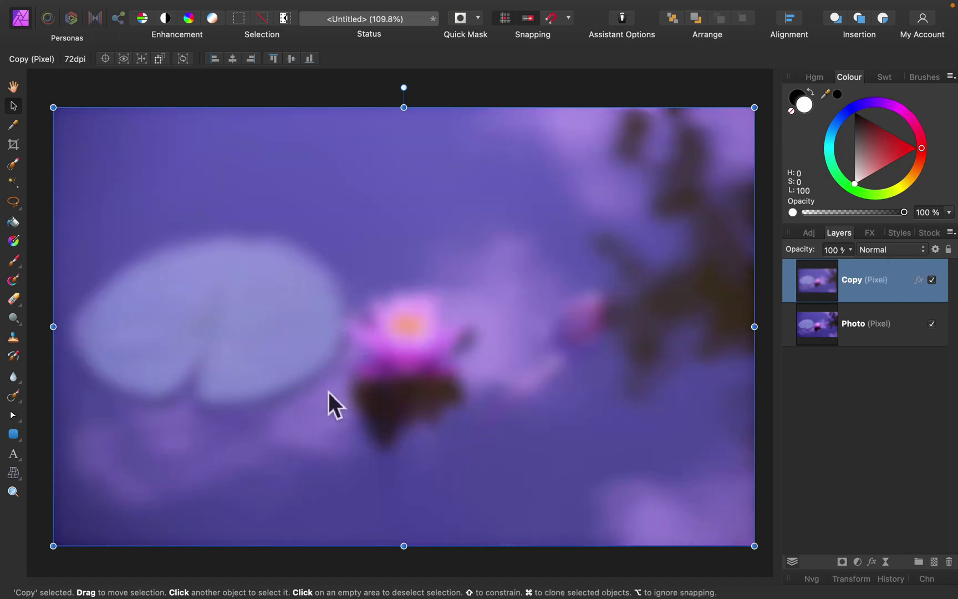
{"action": "left_click", "coordinate": [13, 438]}
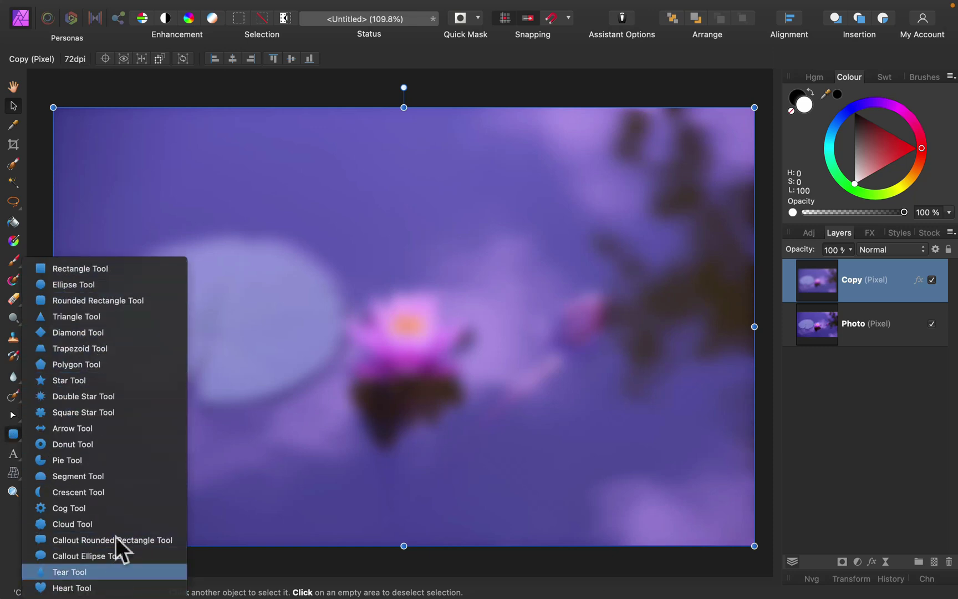
- Draw a large rounded rectangle over the photo with 10% concave corners
{"action": "left_click", "coordinate": [121, 295]}
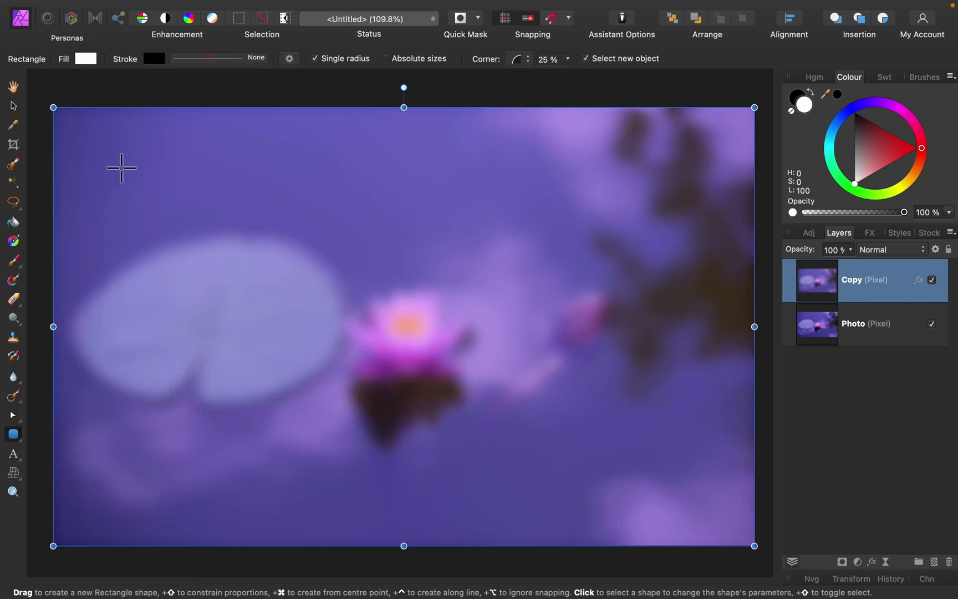
{"action": "left_click_drag", "start_coordinate": [105, 172], "coordinate": [711, 460]}
{"action": "left_click_drag", "start_coordinate": [127, 193], "coordinate": [110, 177]}
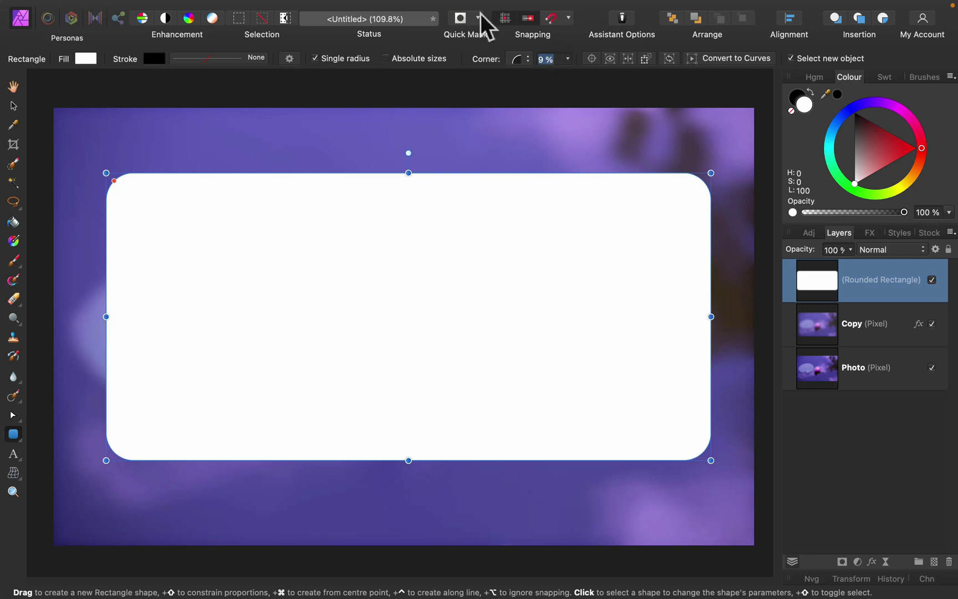
{"action": "type", "text": "10"}
{"action": "key", "text": "Return"}
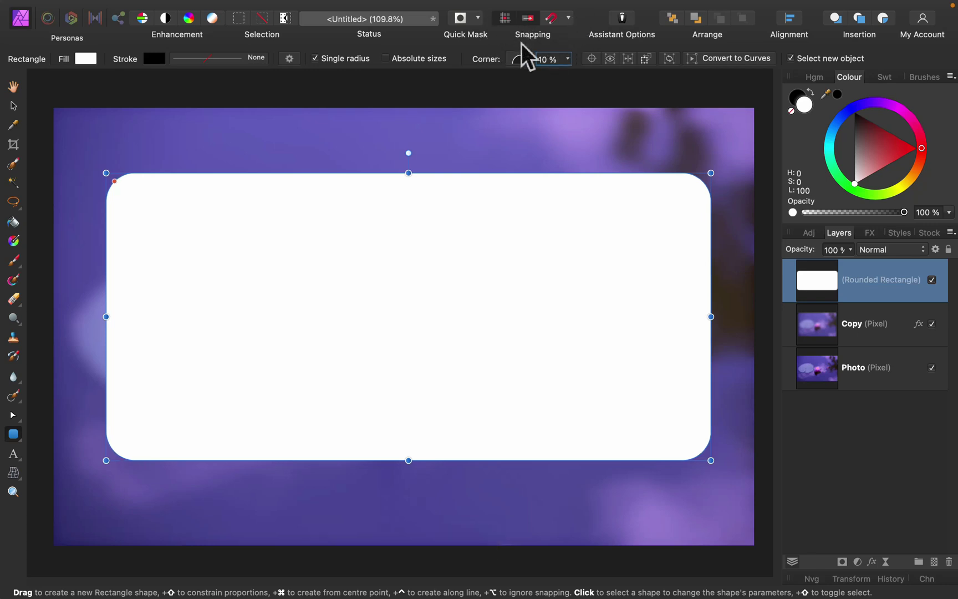
{"action": "left_click", "coordinate": [525, 60]}
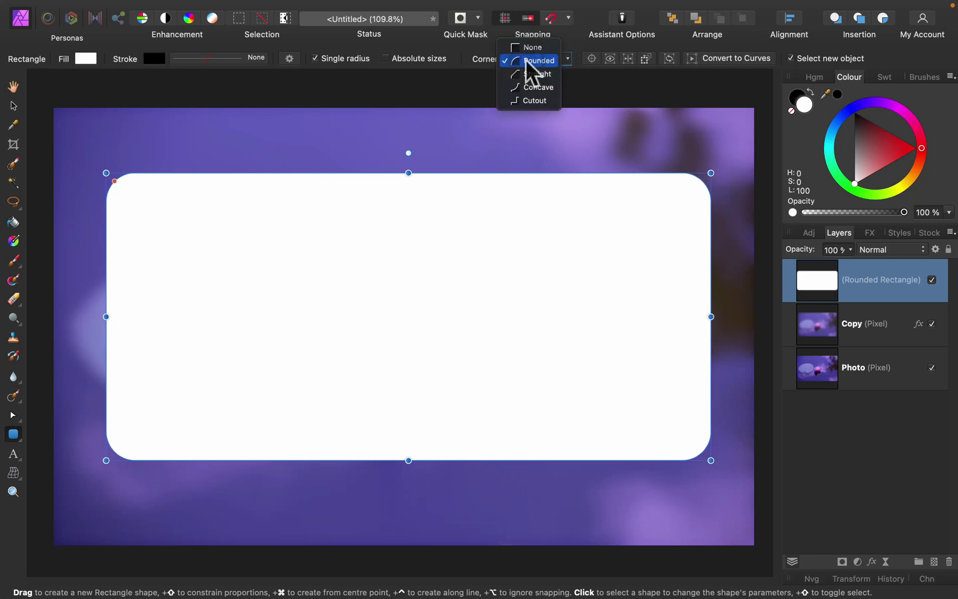
{"action": "left_click", "coordinate": [529, 90]}
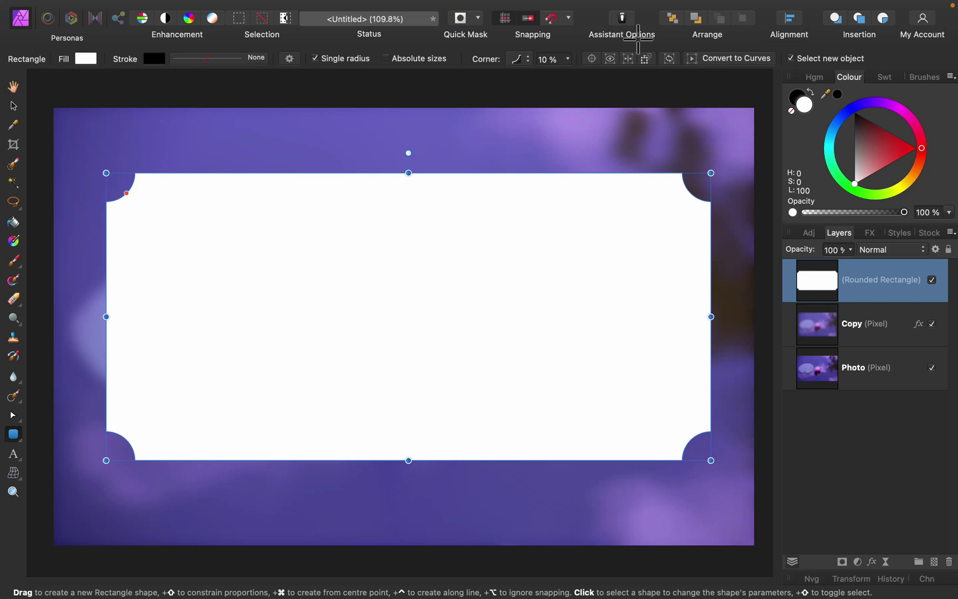
- Centre the rectangle horizontally and vertically on the canvas
{"action": "left_click", "coordinate": [773, 19]}
{"action": "left_click", "coordinate": [815, 71]}
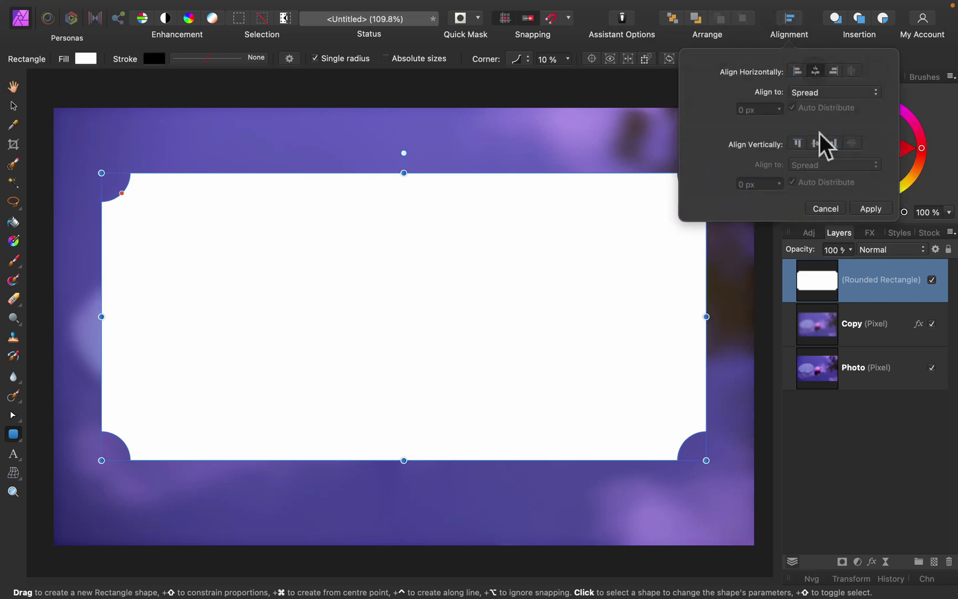
{"action": "left_click", "coordinate": [817, 143]}
{"action": "left_click", "coordinate": [13, 106]}
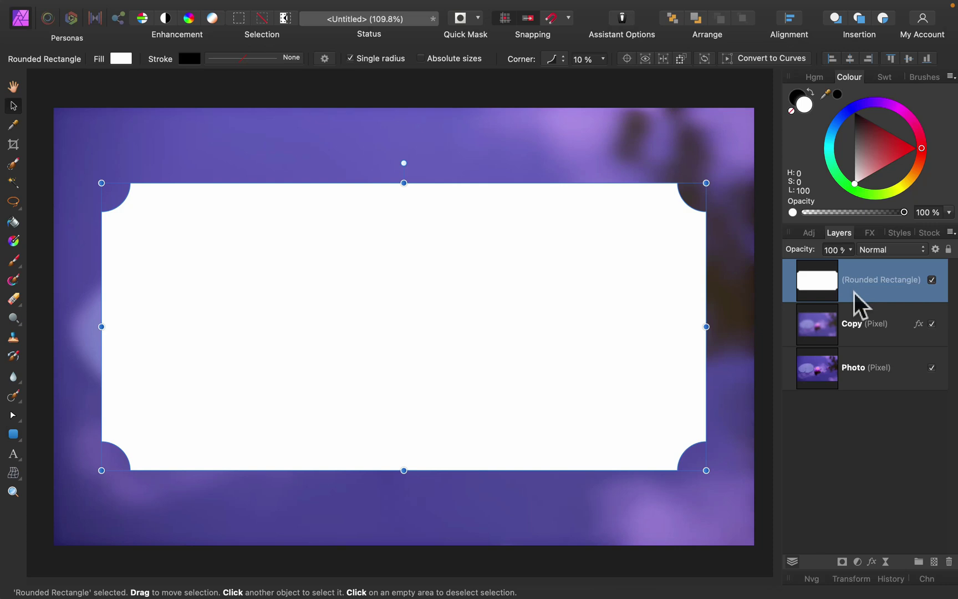
- Nest the blurred Copy layer inside the Rounded Rectangle layer and expand its contents
{"action": "left_click", "coordinate": [887, 306]}
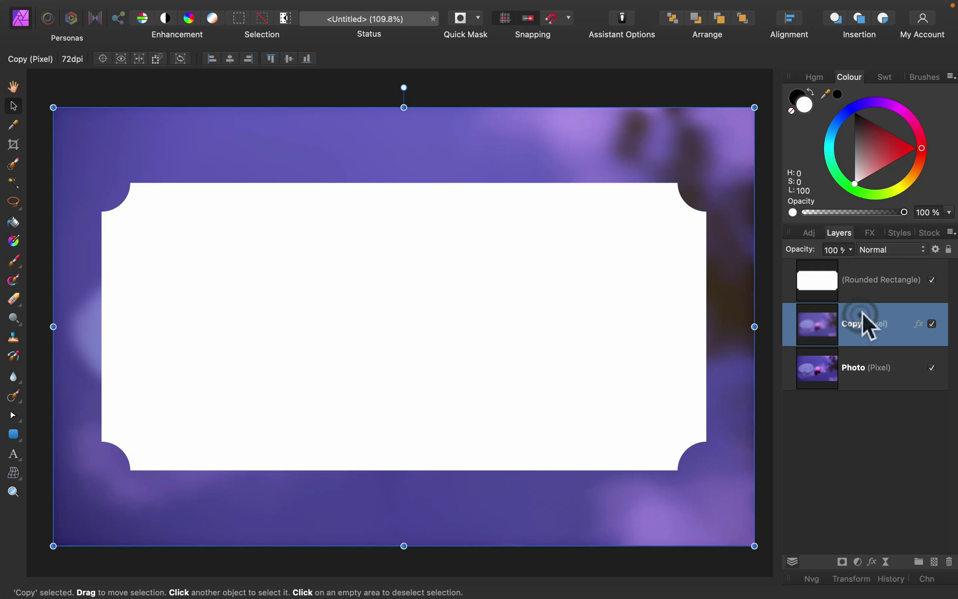
{"action": "left_click_drag", "start_coordinate": [862, 313], "coordinate": [883, 287]}
{"action": "left_click", "coordinate": [865, 280]}
{"action": "left_click", "coordinate": [870, 379]}
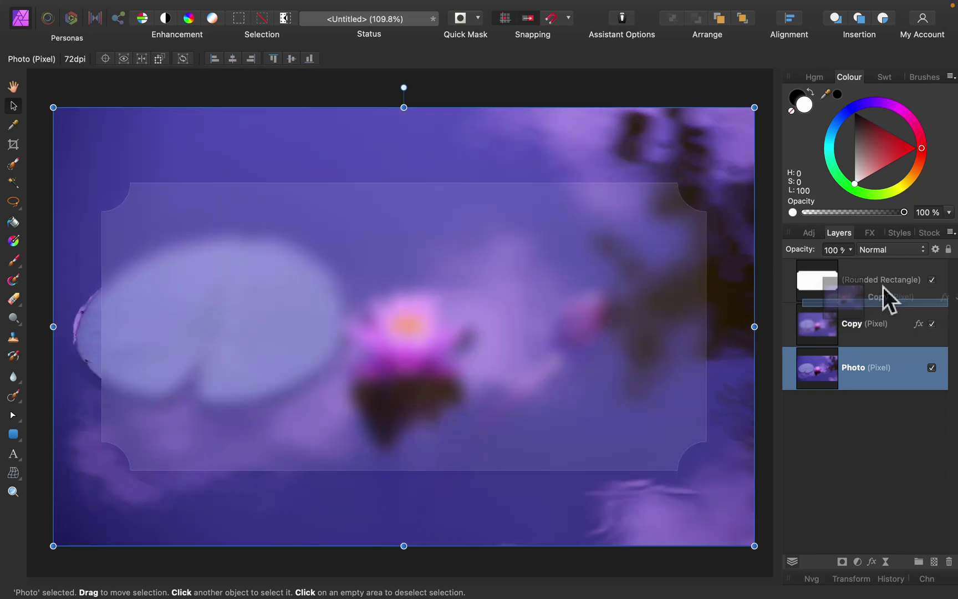
{"action": "mouse_move", "coordinate": [882, 287]}
{"action": "left_mouse_down"}
{"action": "mouse_move", "coordinate": [790, 304]}
{"action": "mouse_move", "coordinate": [853, 360]}
{"action": "mouse_move", "coordinate": [812, 336]}
{"action": "mouse_move", "coordinate": [836, 365]}
{"action": "mouse_move", "coordinate": [828, 302]}
{"action": "mouse_move", "coordinate": [876, 299]}
{"action": "mouse_move", "coordinate": [861, 260]}
{"action": "mouse_move", "coordinate": [846, 304]}
{"action": "mouse_move", "coordinate": [822, 301]}
{"action": "mouse_move", "coordinate": [886, 296]}
{"action": "left_mouse_up"}
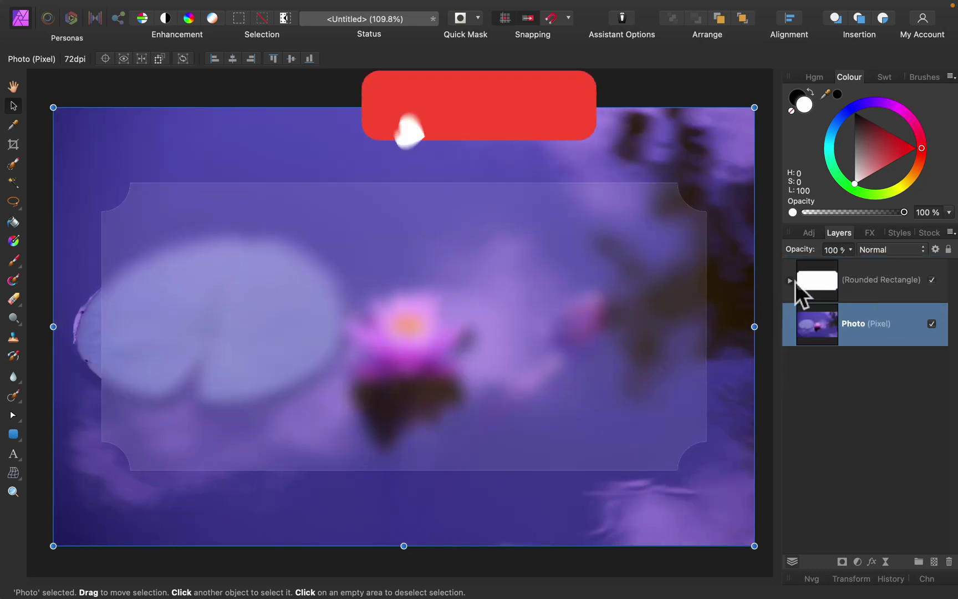
{"action": "left_click", "coordinate": [790, 280]}
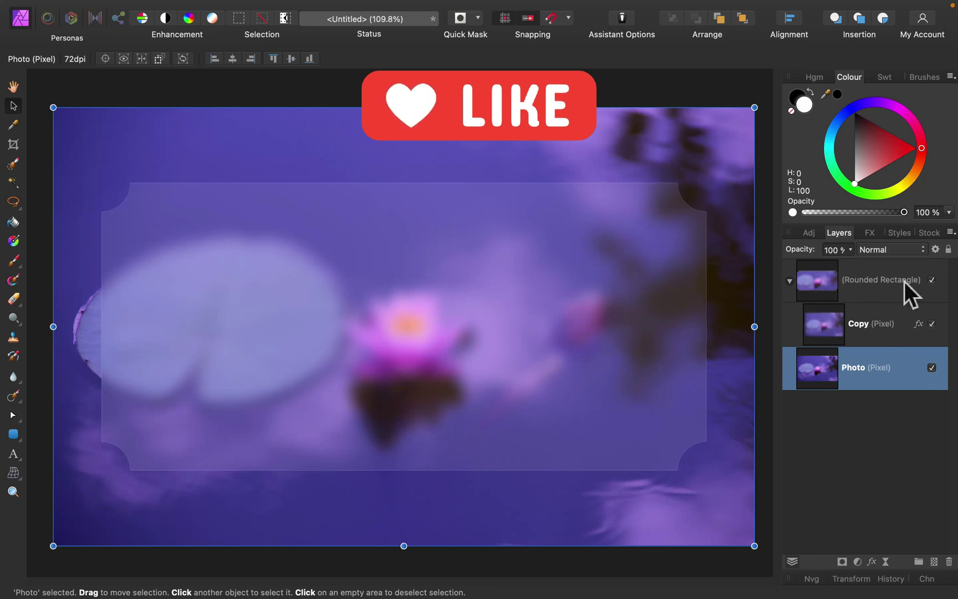
- Toggle the frosted card's visibility off and on to compare
{"action": "left_click", "coordinate": [931, 279]}
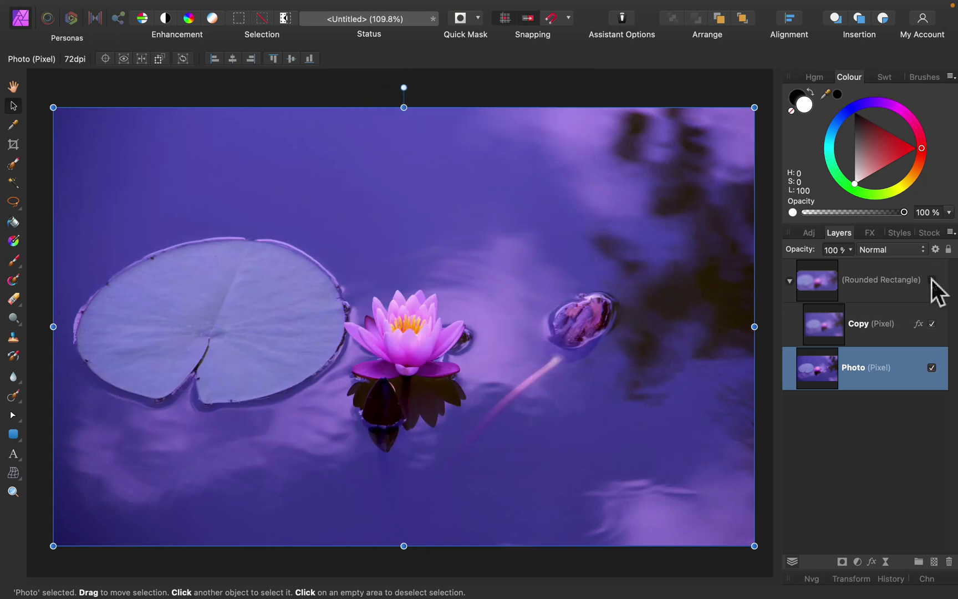
{"action": "left_click", "coordinate": [931, 279]}
{"action": "left_click", "coordinate": [931, 280]}
{"action": "left_click", "coordinate": [931, 280]}
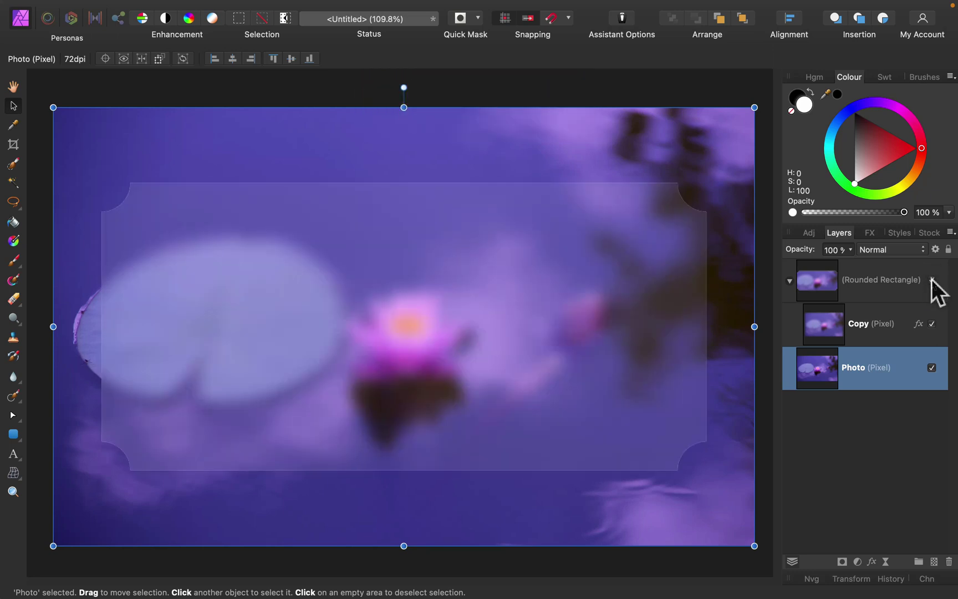
- Raise the nested Copy layer's Gaussian Blur to 27.3 px and its white overlay to 12%
{"action": "left_click", "coordinate": [902, 313]}
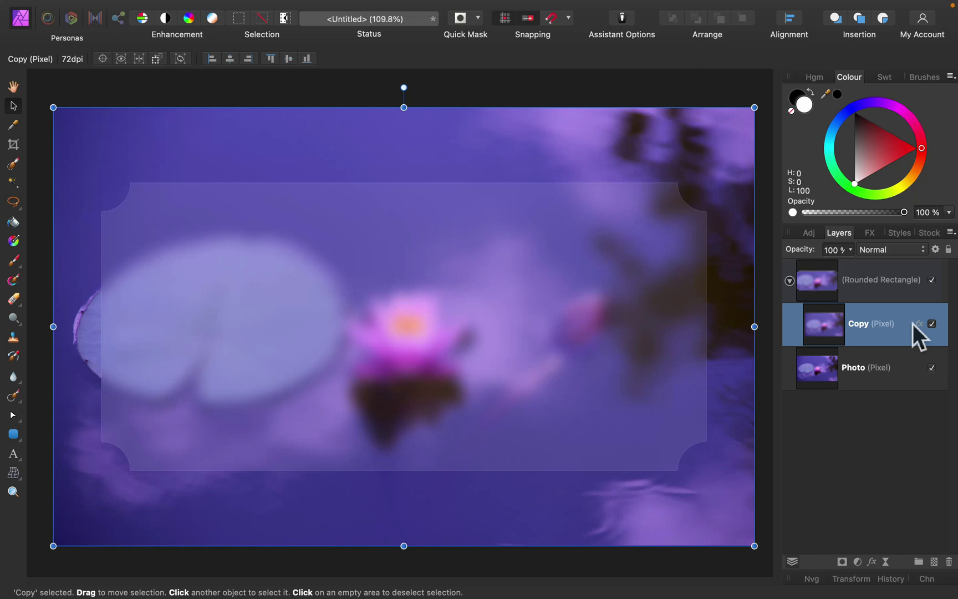
{"action": "left_click", "coordinate": [918, 324]}
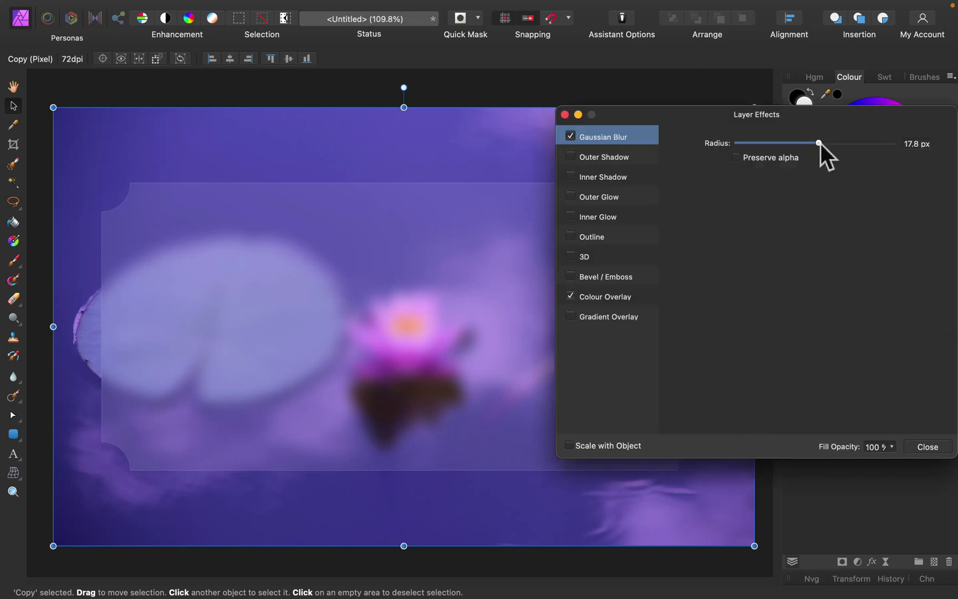
{"action": "mouse_move", "coordinate": [821, 144]}
{"action": "left_mouse_down"}
{"action": "mouse_move", "coordinate": [854, 142]}
{"action": "mouse_move", "coordinate": [732, 147]}
{"action": "mouse_move", "coordinate": [878, 145]}
{"action": "mouse_move", "coordinate": [836, 145]}
{"action": "left_mouse_up"}
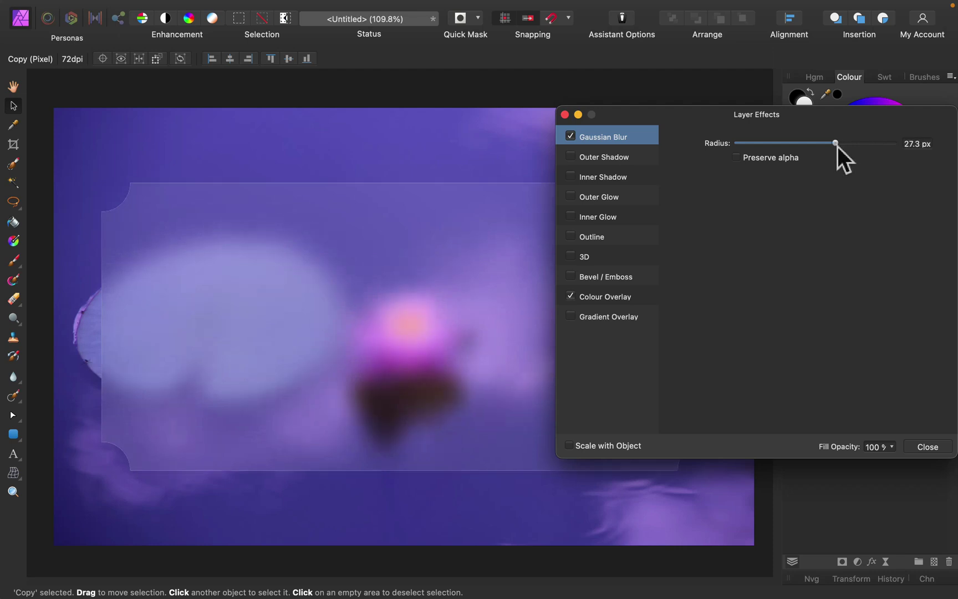
{"action": "left_click", "coordinate": [626, 296]}
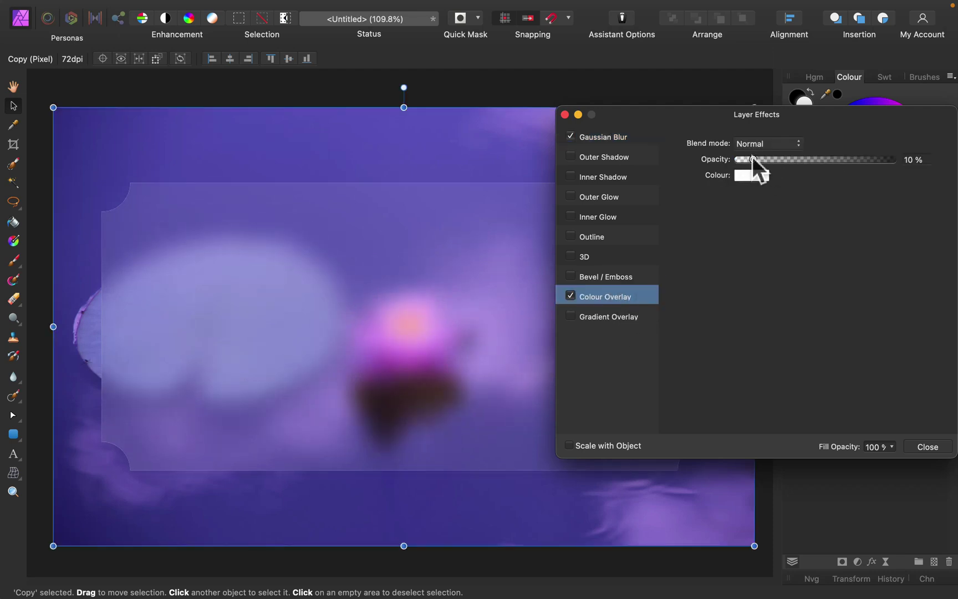
{"action": "left_click_drag", "start_coordinate": [752, 156], "coordinate": [754, 158]}
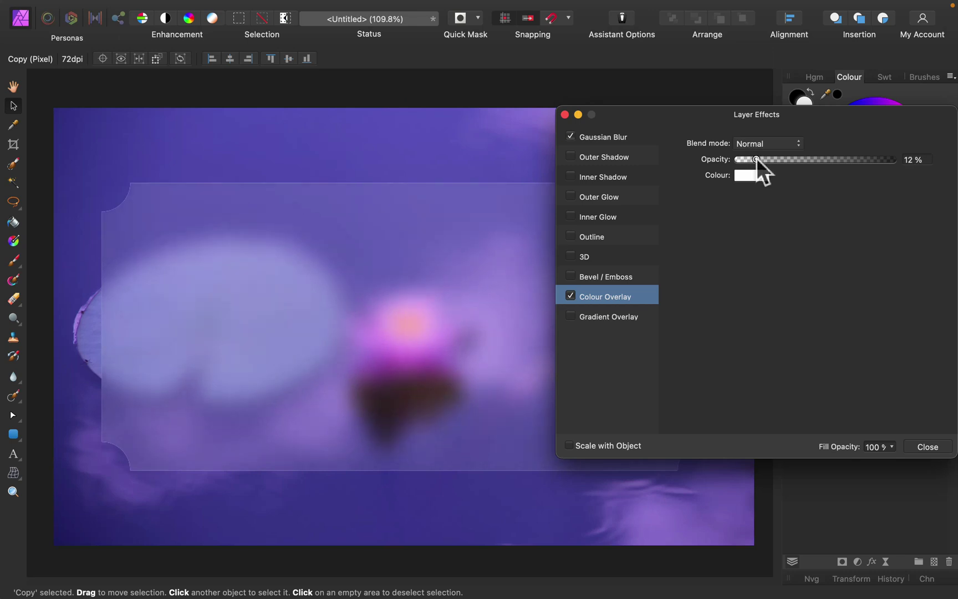
{"action": "left_click", "coordinate": [937, 447]}
- Give the rounded rectangle a white Inner Glow: 100 px radius, Overlay blend, 51% opacity
{"action": "left_click", "coordinate": [876, 272]}
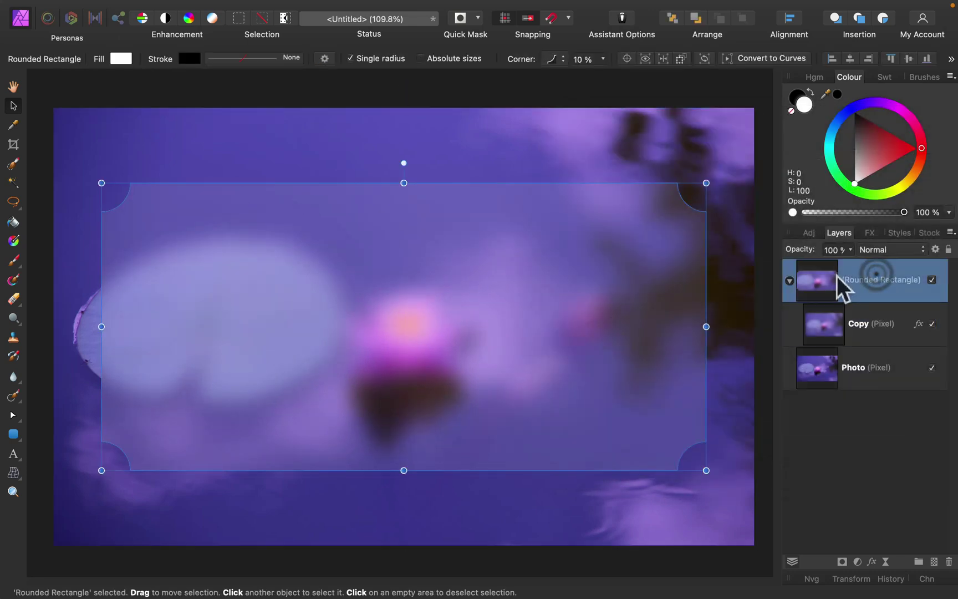
{"action": "left_click", "coordinate": [871, 561]}
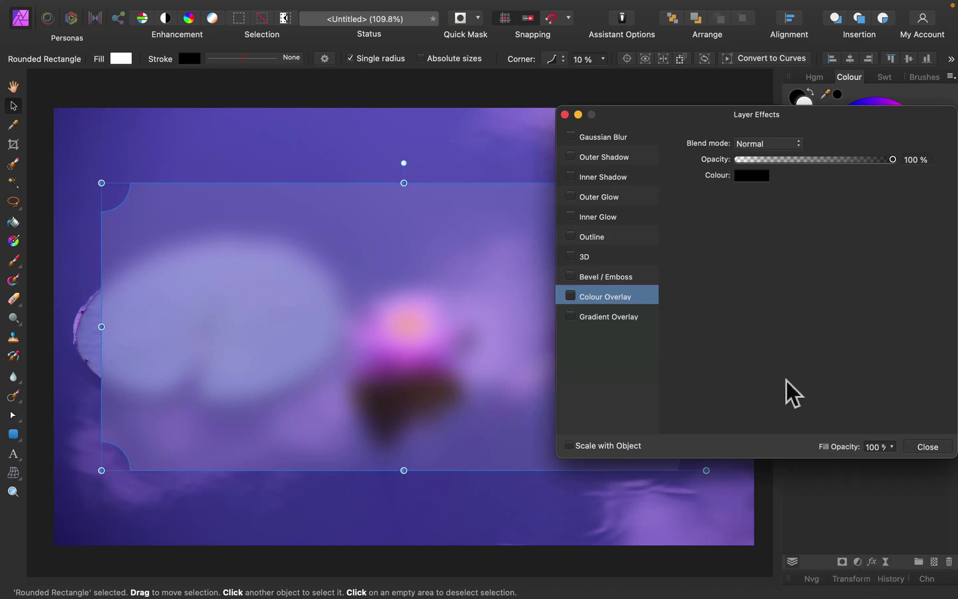
{"action": "left_click", "coordinate": [631, 216]}
{"action": "left_click_drag", "start_coordinate": [749, 175], "coordinate": [911, 172]}
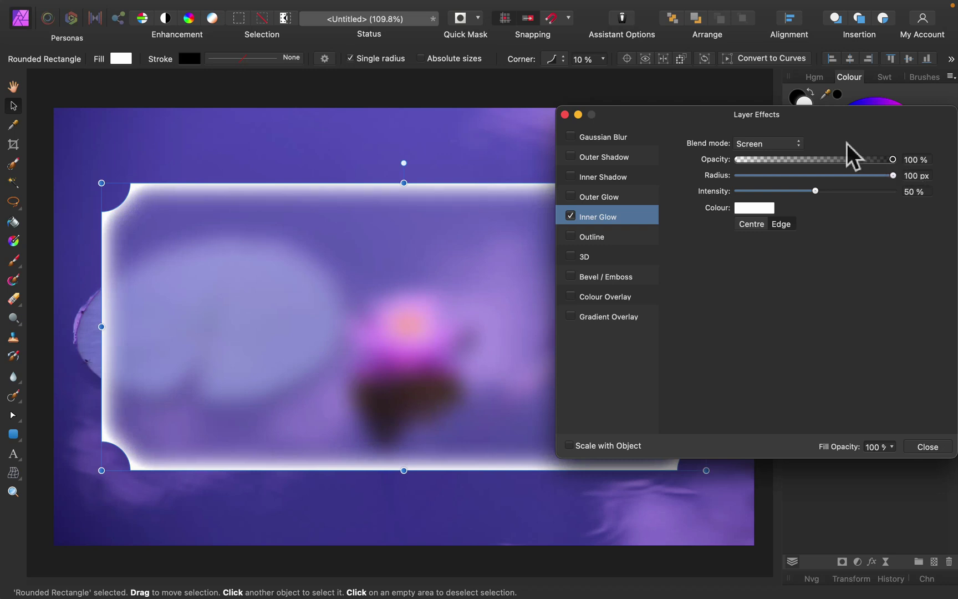
{"action": "left_click", "coordinate": [776, 143]}
{"action": "left_click", "coordinate": [778, 202]}
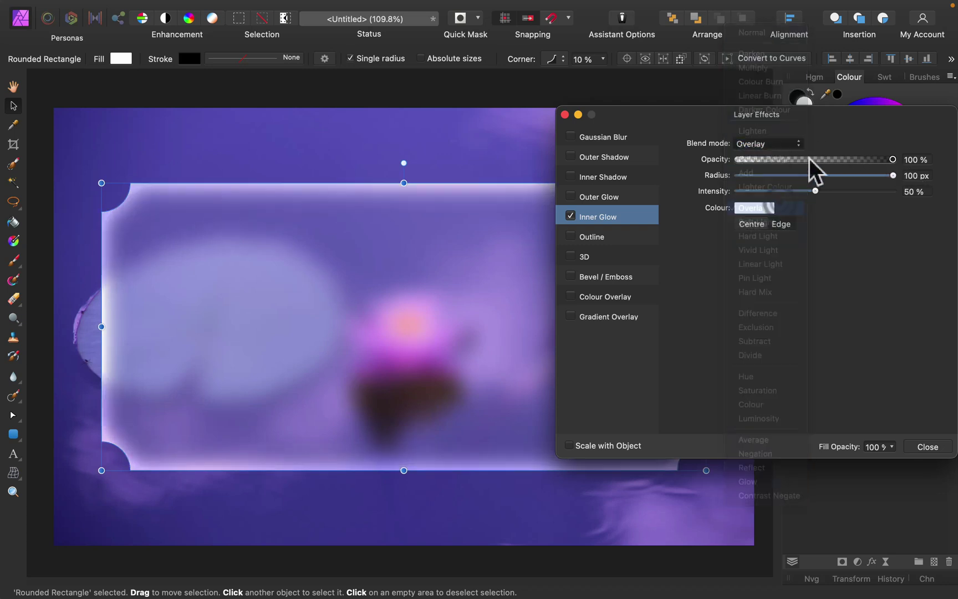
{"action": "left_click", "coordinate": [816, 159]}
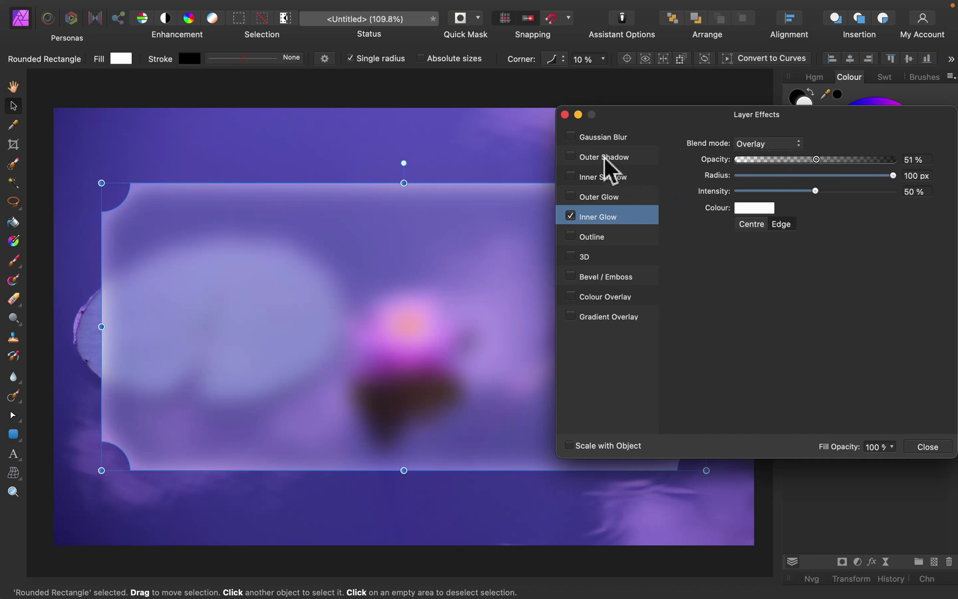
- Enable an Outer Shadow on the card with 82.9 px radius, 4.9 px offset, 17% opacity
{"action": "left_click", "coordinate": [570, 157]}
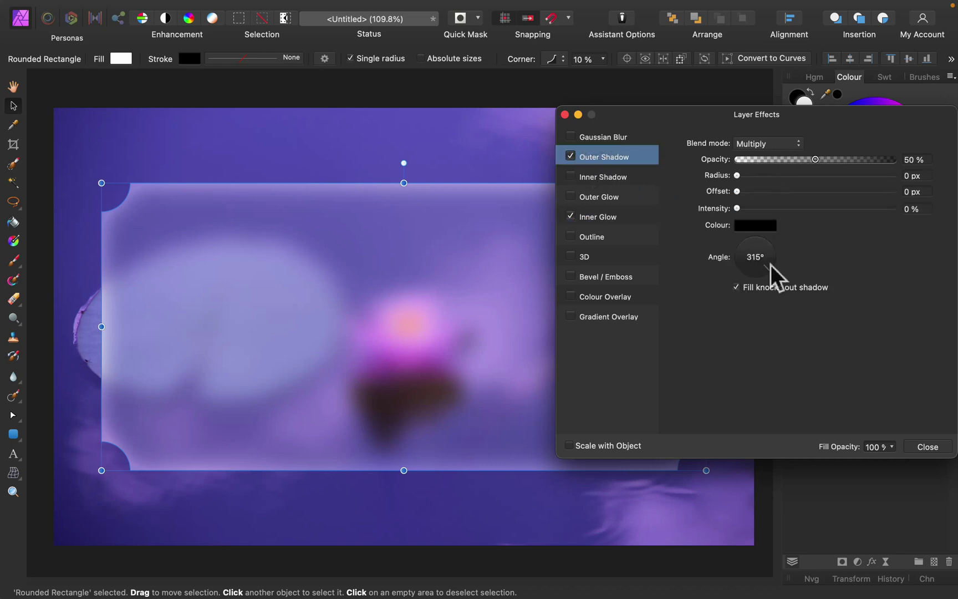
{"action": "left_click_drag", "start_coordinate": [743, 174], "coordinate": [876, 175]}
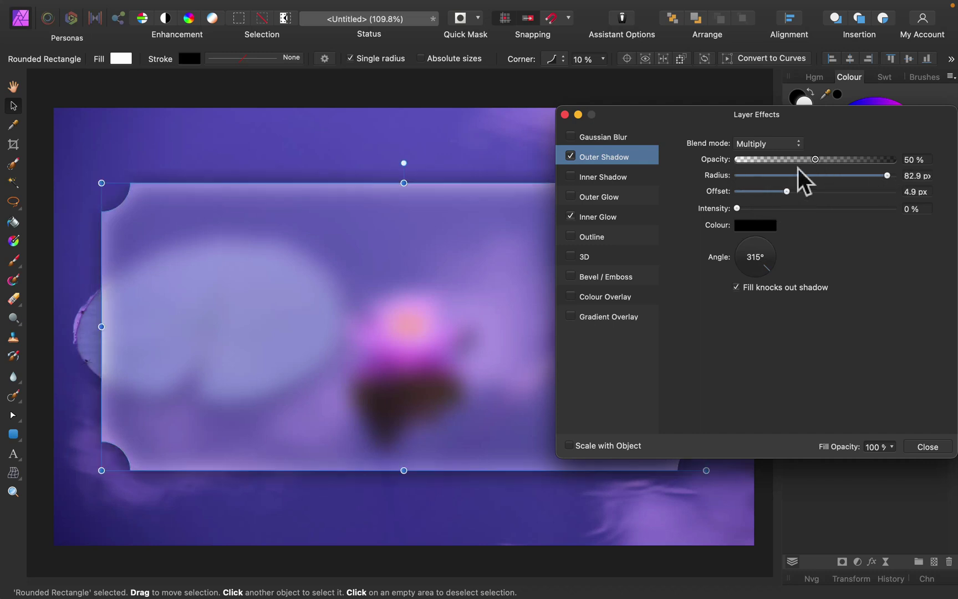
{"action": "left_click", "coordinate": [764, 160]}
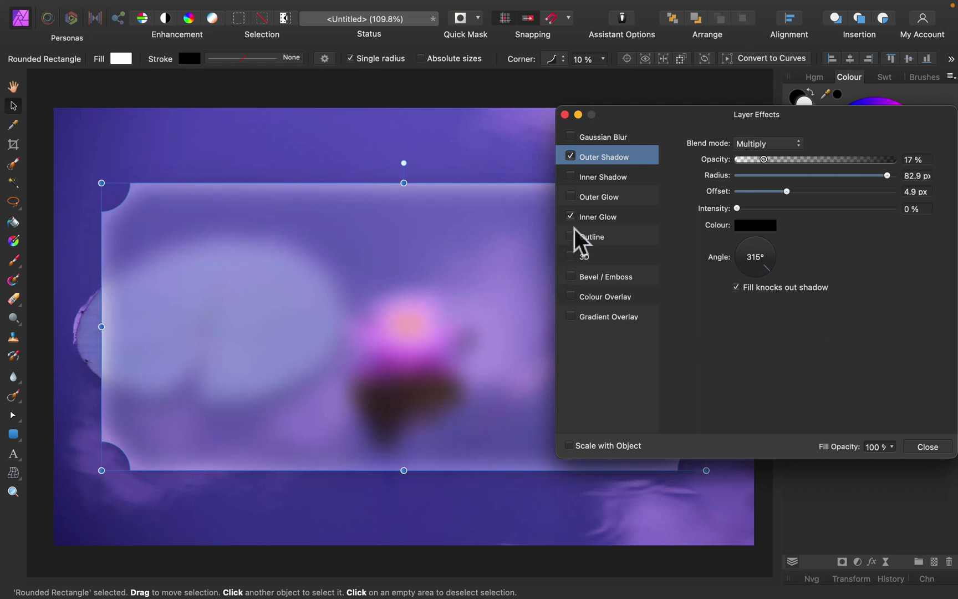
- Add a white 5.9 px Outline aligned inside the card's edge
{"action": "left_click", "coordinate": [630, 236]}
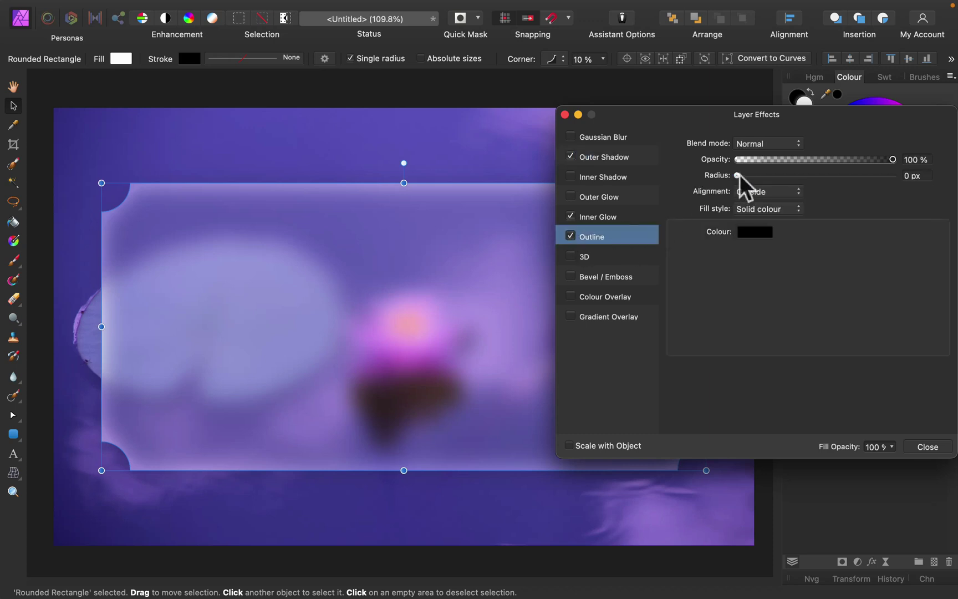
{"action": "left_click_drag", "start_coordinate": [739, 174], "coordinate": [791, 176]}
{"action": "left_click", "coordinate": [784, 191]}
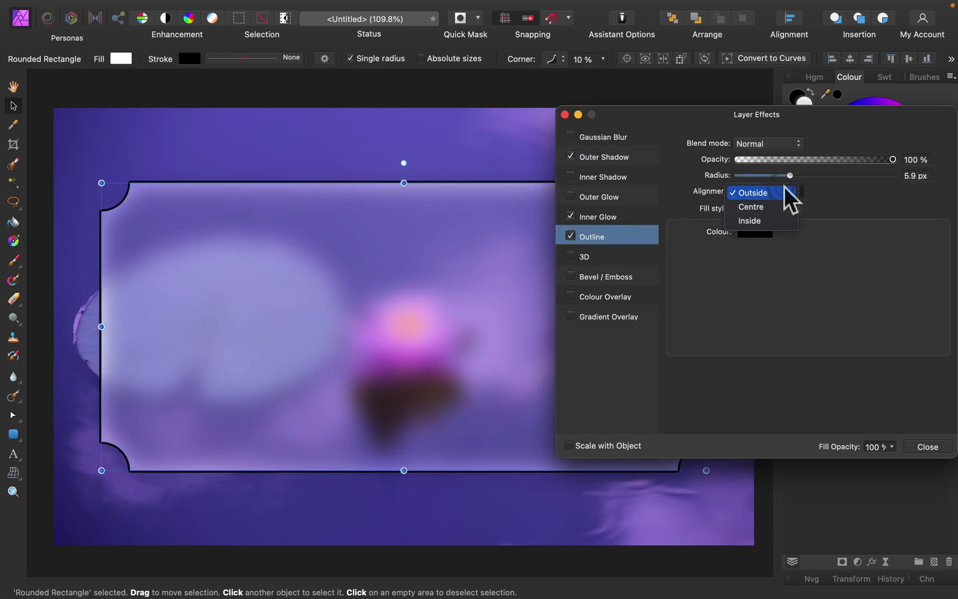
{"action": "left_click", "coordinate": [775, 219]}
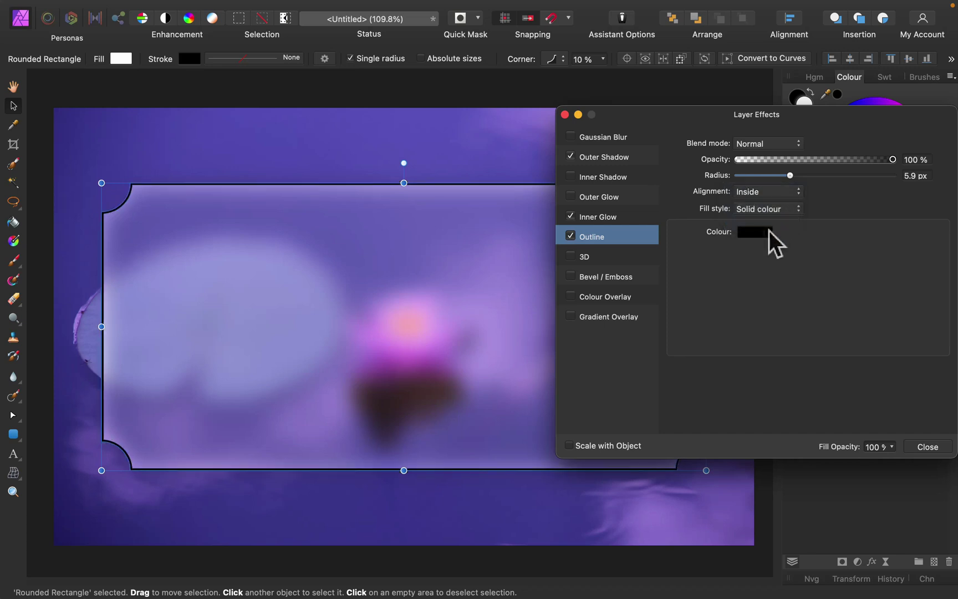
{"action": "left_click", "coordinate": [768, 230]}
{"action": "left_click_drag", "start_coordinate": [810, 360], "coordinate": [778, 422]}
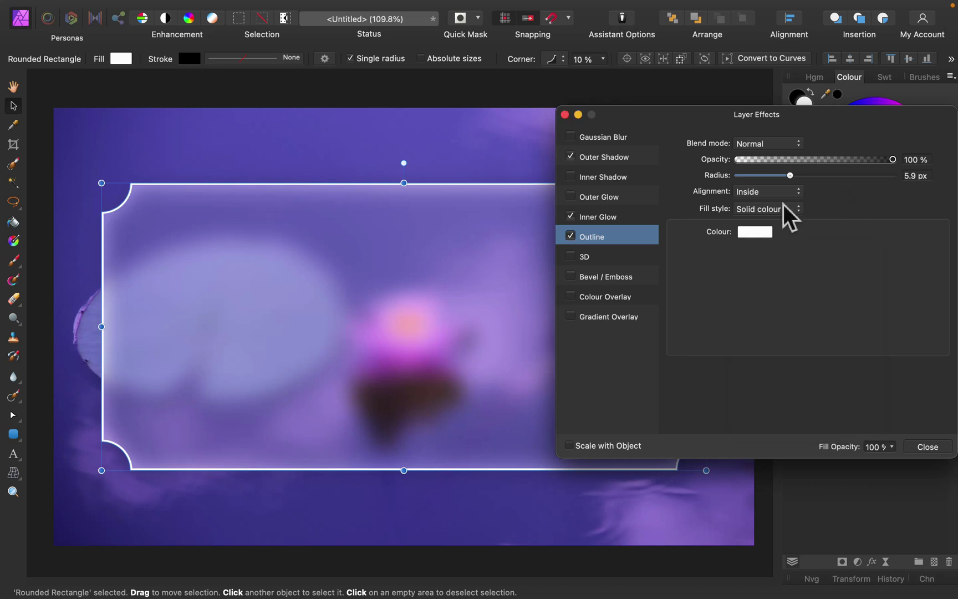
- Set the outline to Hard Light blend at 78% opacity and thin it to 3.5 px
{"action": "left_click", "coordinate": [792, 139]}
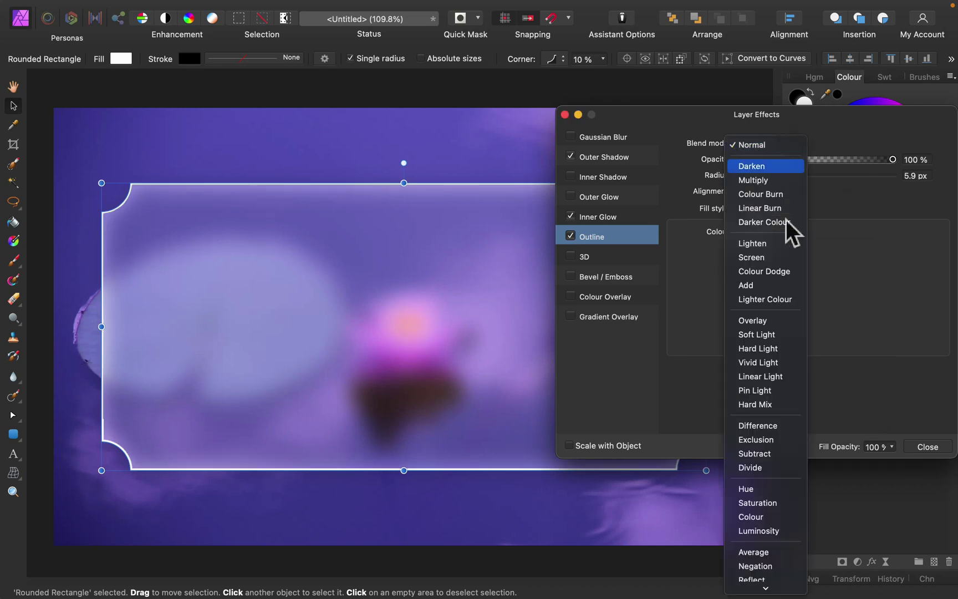
{"action": "left_click", "coordinate": [779, 344]}
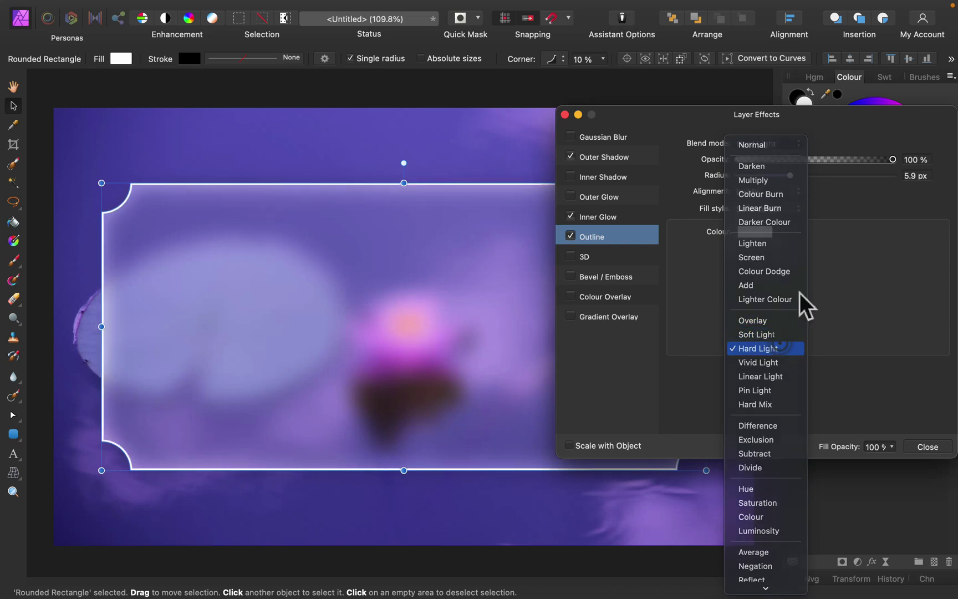
{"action": "left_click_drag", "start_coordinate": [884, 160], "coordinate": [856, 160]}
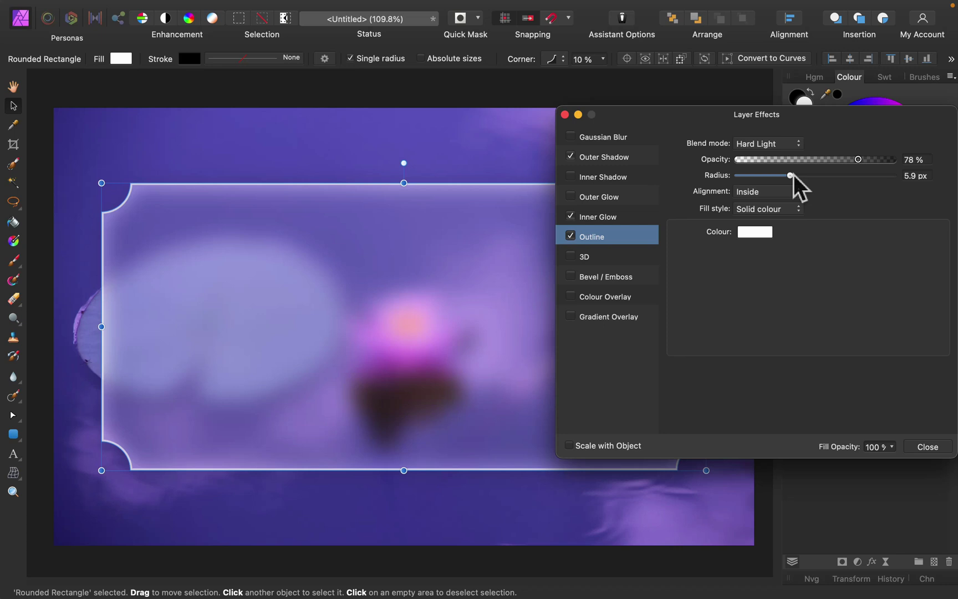
{"action": "left_click_drag", "start_coordinate": [793, 174], "coordinate": [779, 177]}
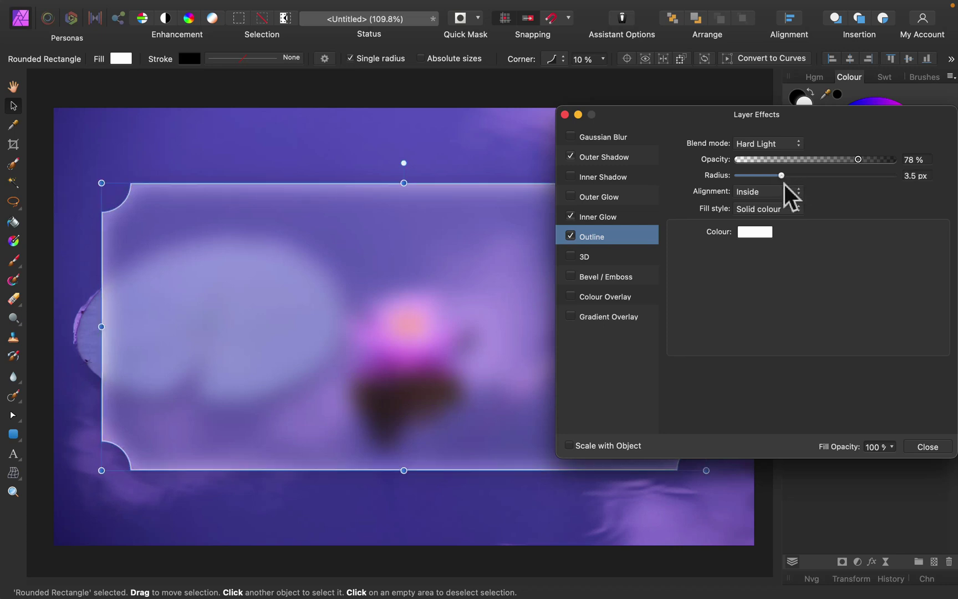
- Close Layer Effects, then move the card toward the top-right and undo the move
{"action": "left_click", "coordinate": [927, 447]}
{"action": "left_click", "coordinate": [900, 313]}
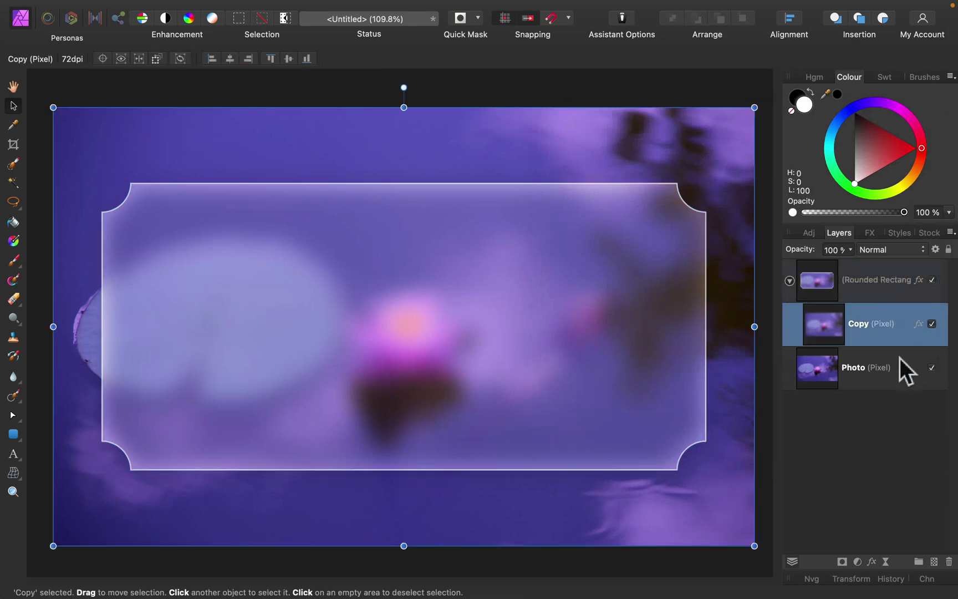
{"action": "left_click", "coordinate": [896, 264]}
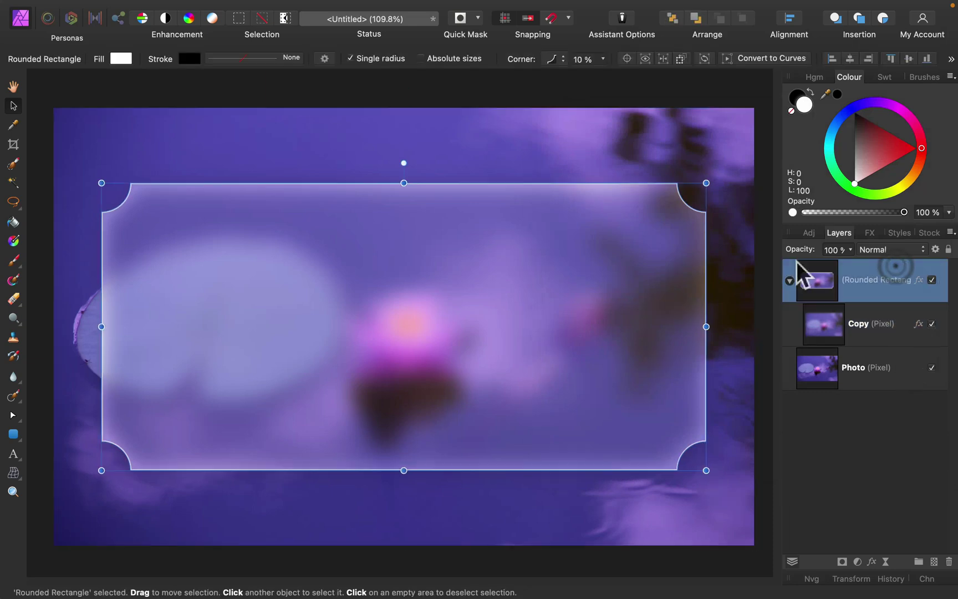
{"action": "left_click_drag", "start_coordinate": [471, 399], "coordinate": [626, 310]}
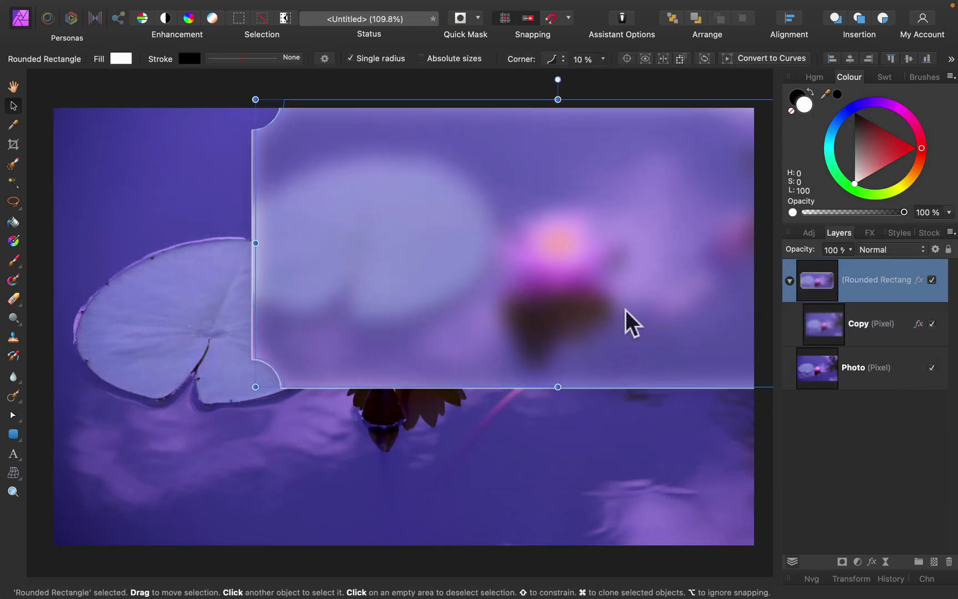
{"action": "key", "text": "super+z"}
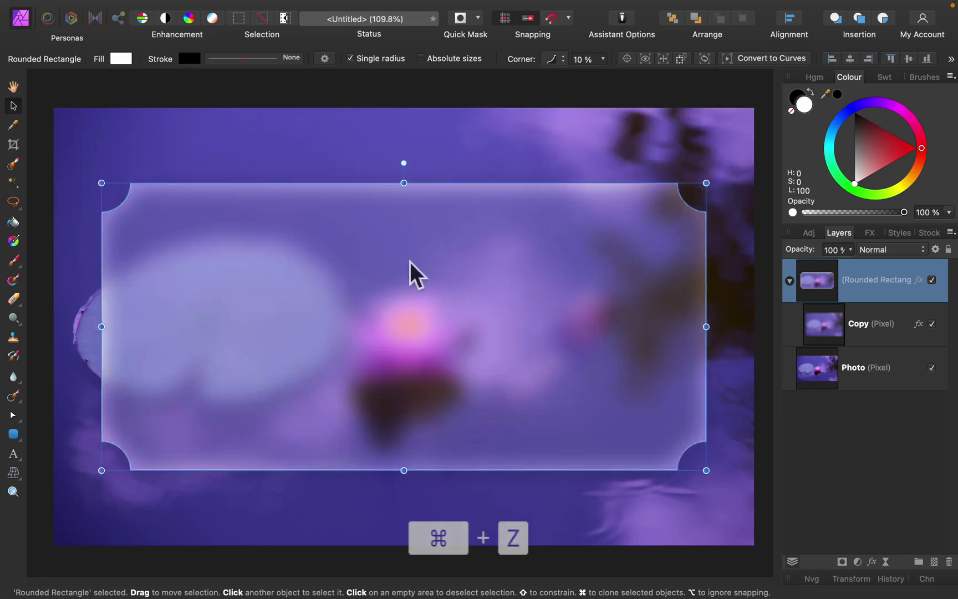
- Narrow the card from its right edge, then undo the width change
{"action": "left_click_drag", "start_coordinate": [706, 326], "coordinate": [557, 366]}
{"action": "key", "text": "super"}
{"action": "key", "text": "super+z"}
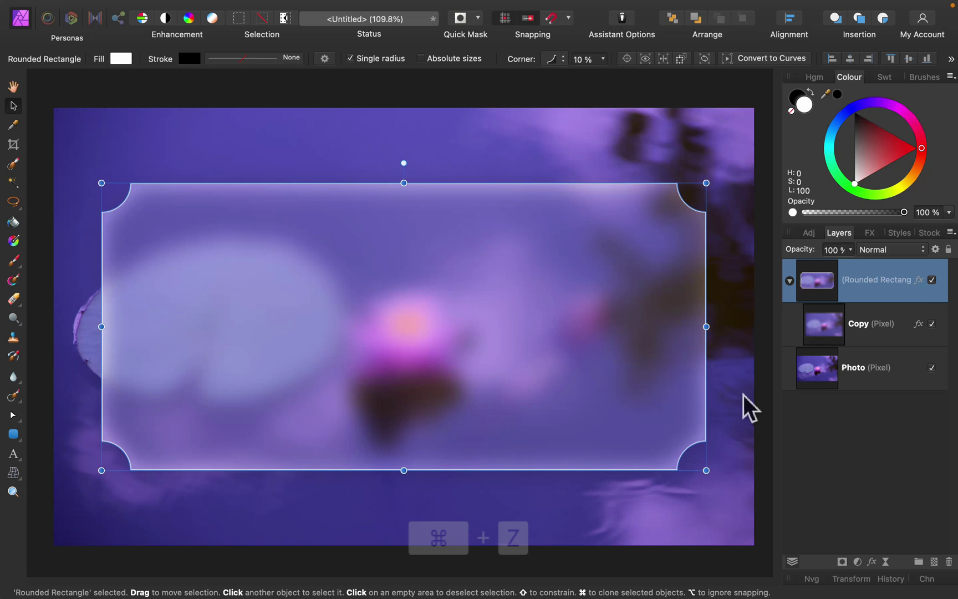
- Drag the blurred Copy layer out of the card to sit above Photo
{"action": "left_click", "coordinate": [898, 313]}
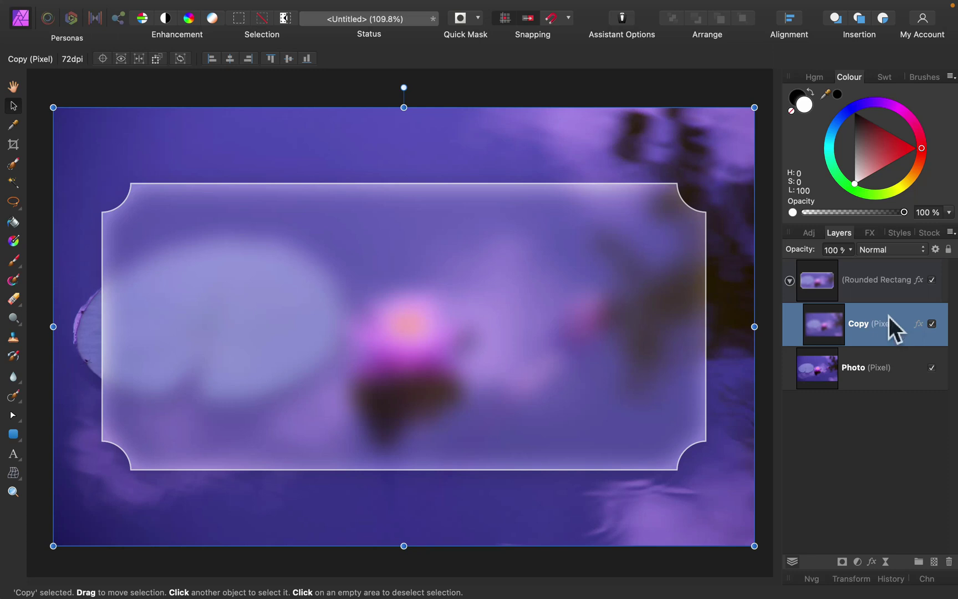
{"action": "left_click_drag", "start_coordinate": [884, 316], "coordinate": [798, 310]}
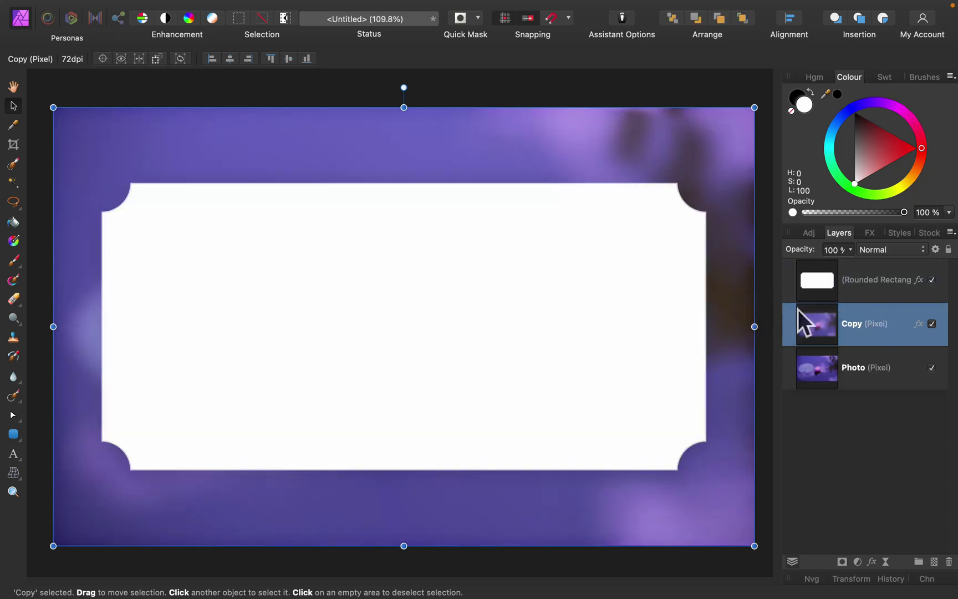
- Shrink the card, switch its corners from concave to rounded, and shift it right
{"action": "left_click", "coordinate": [883, 272]}
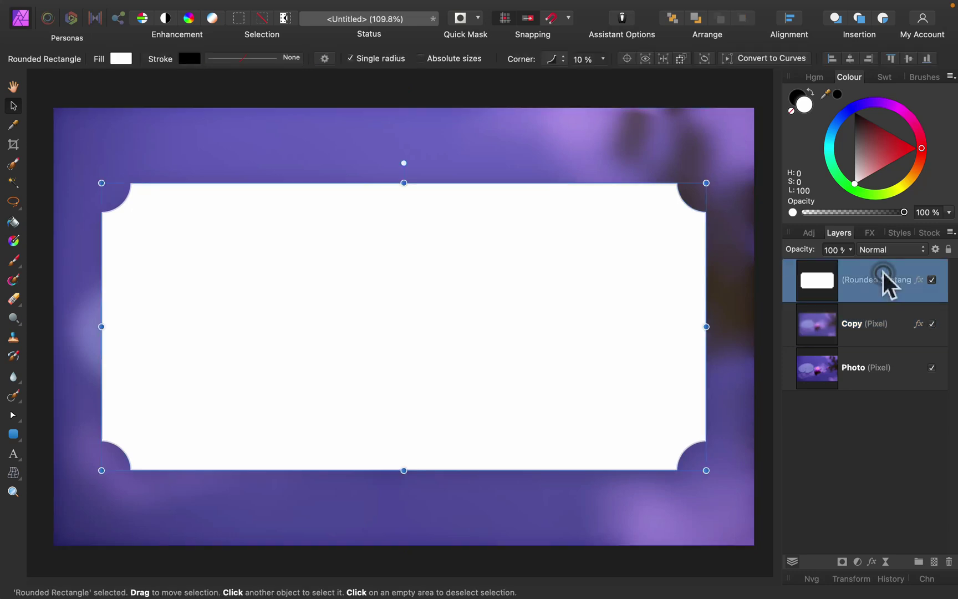
{"action": "left_click_drag", "start_coordinate": [707, 182], "coordinate": [553, 143]}
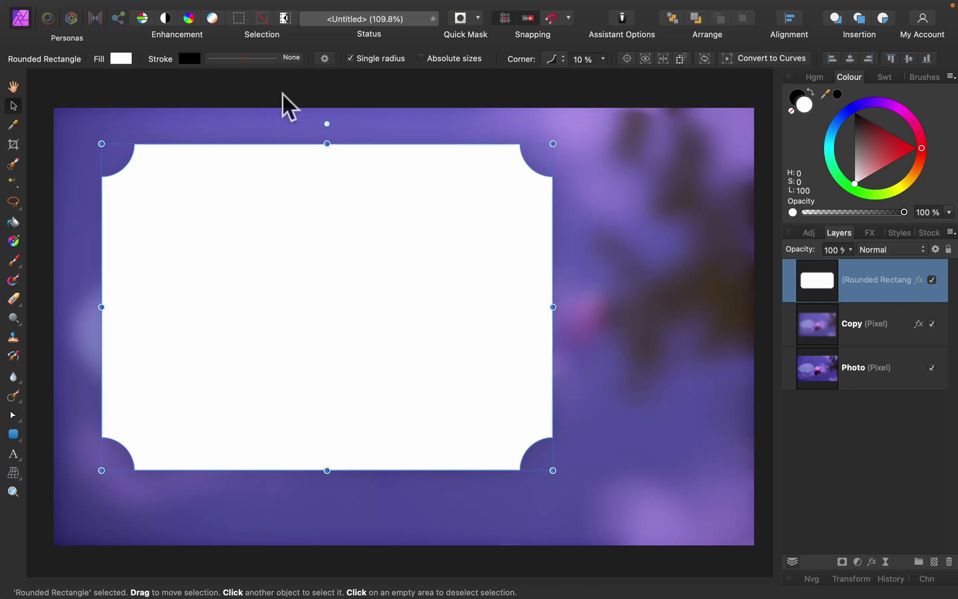
{"action": "left_click", "coordinate": [552, 58]}
{"action": "left_click", "coordinate": [574, 35]}
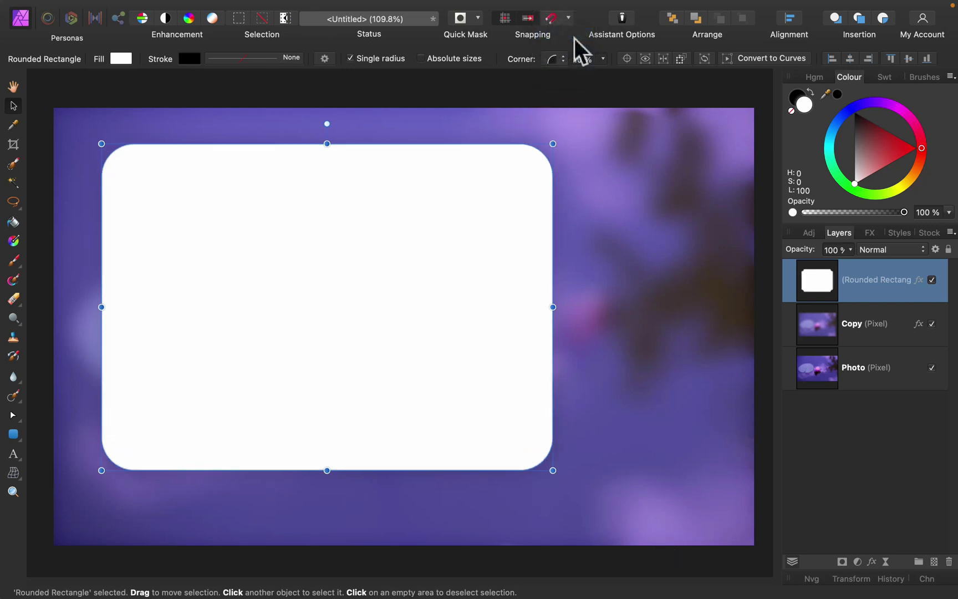
{"action": "left_click_drag", "start_coordinate": [460, 322], "coordinate": [566, 338]}
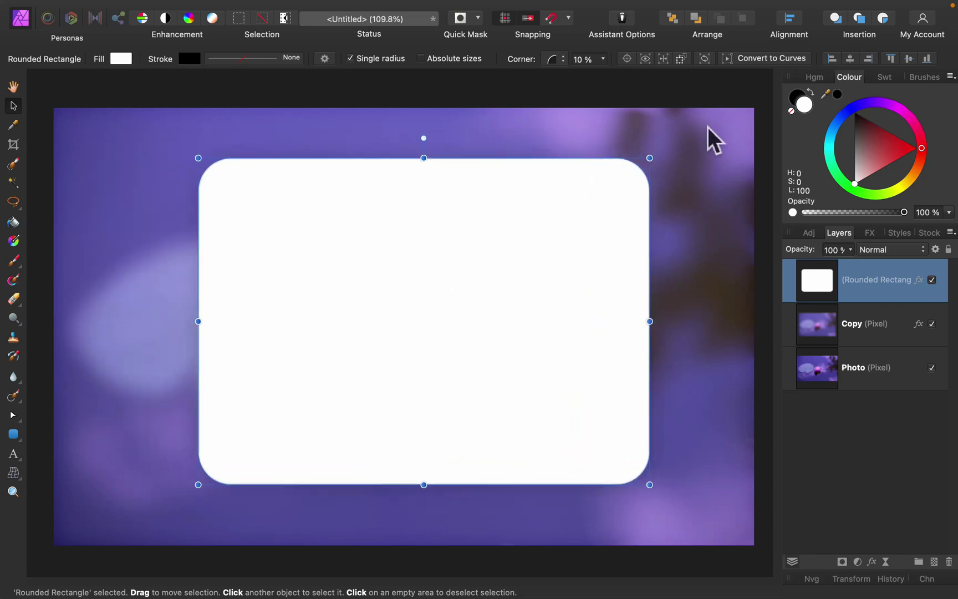
- Rotate the card 90° to stand tall, scale it down, and centre it vertically on the right
{"action": "left_click_drag", "start_coordinate": [654, 151], "coordinate": [341, 192]}
{"action": "left_click_drag", "start_coordinate": [587, 546], "coordinate": [517, 449]}
{"action": "left_click_drag", "start_coordinate": [455, 377], "coordinate": [646, 424]}
{"action": "left_click", "coordinate": [795, 17]}
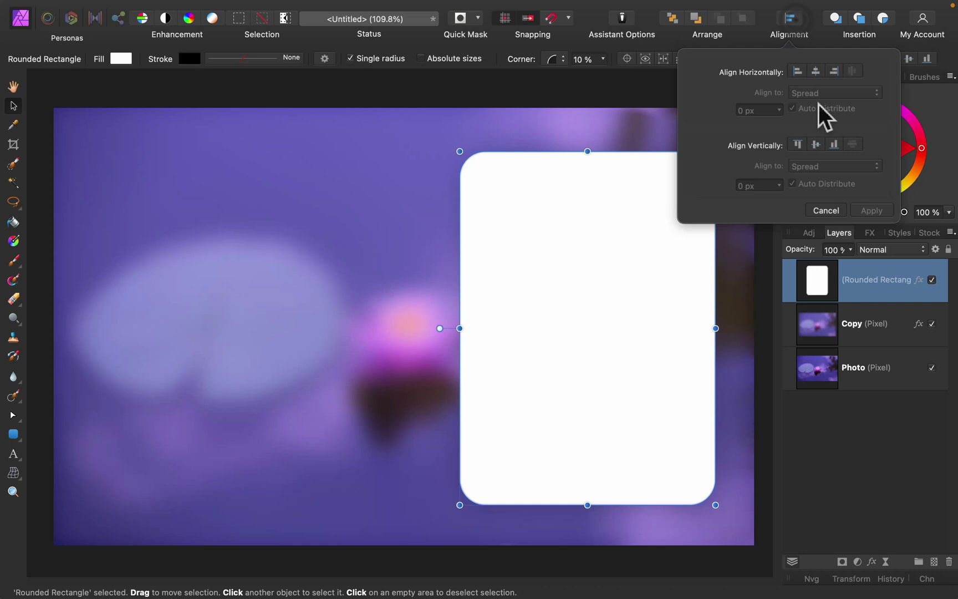
{"action": "left_click", "coordinate": [815, 143]}
{"action": "left_click", "coordinate": [861, 267]}
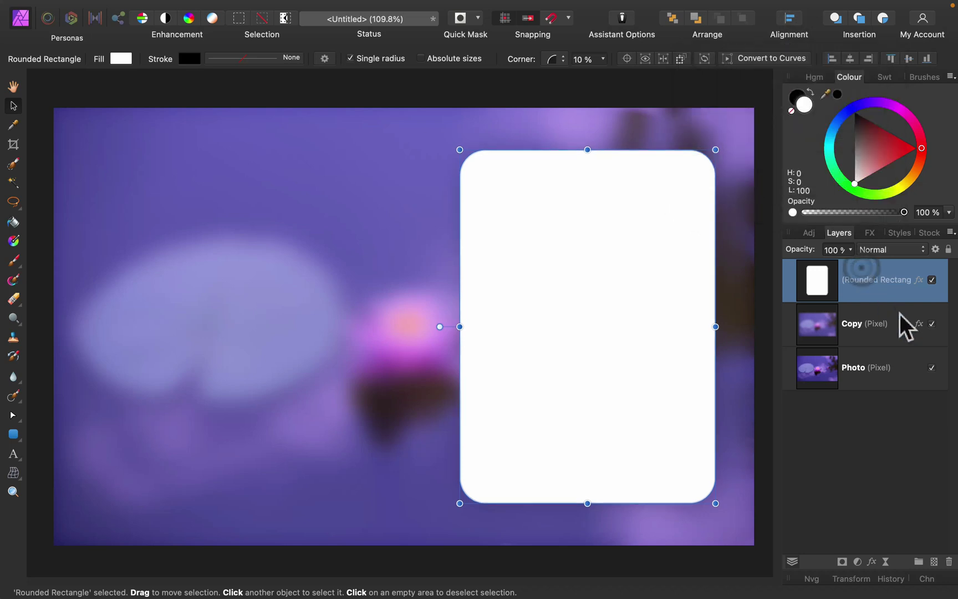
- Clip the blurred Copy layer back inside the rounded rectangle, then select the Photo layer
{"action": "left_click", "coordinate": [872, 314]}
{"action": "left_click_drag", "start_coordinate": [868, 312], "coordinate": [901, 285]}
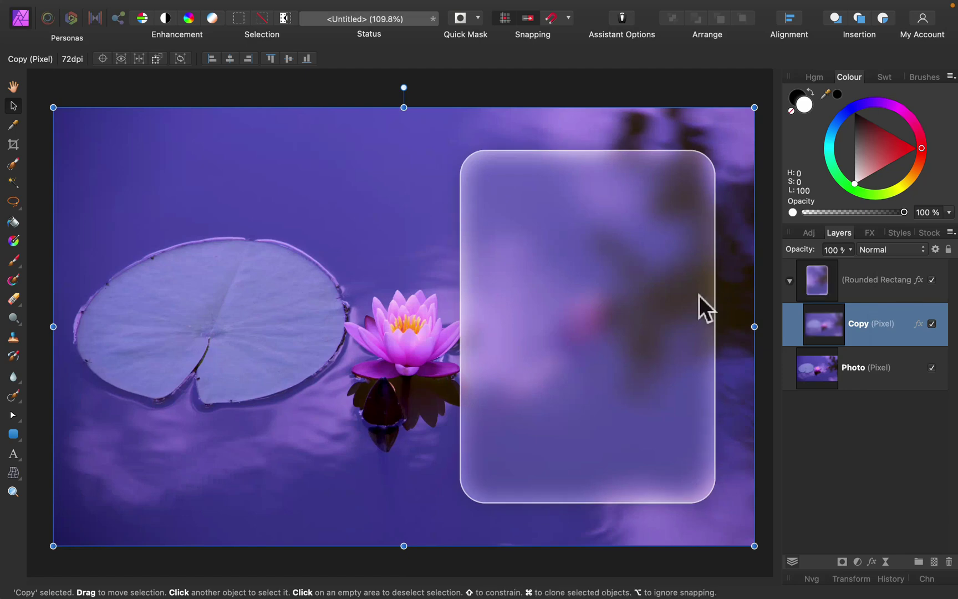
{"action": "left_click", "coordinate": [897, 270]}
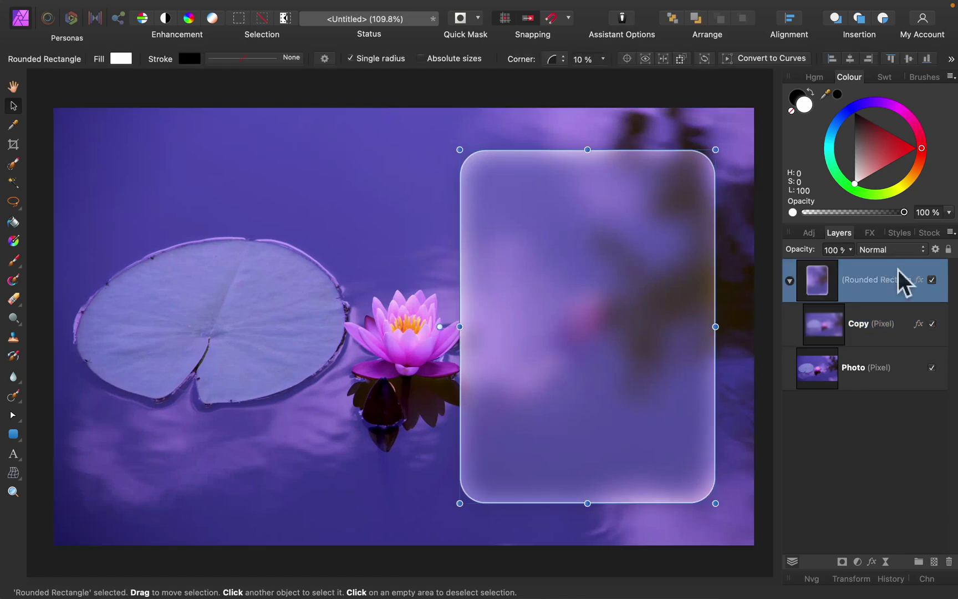
{"action": "left_click", "coordinate": [895, 368]}
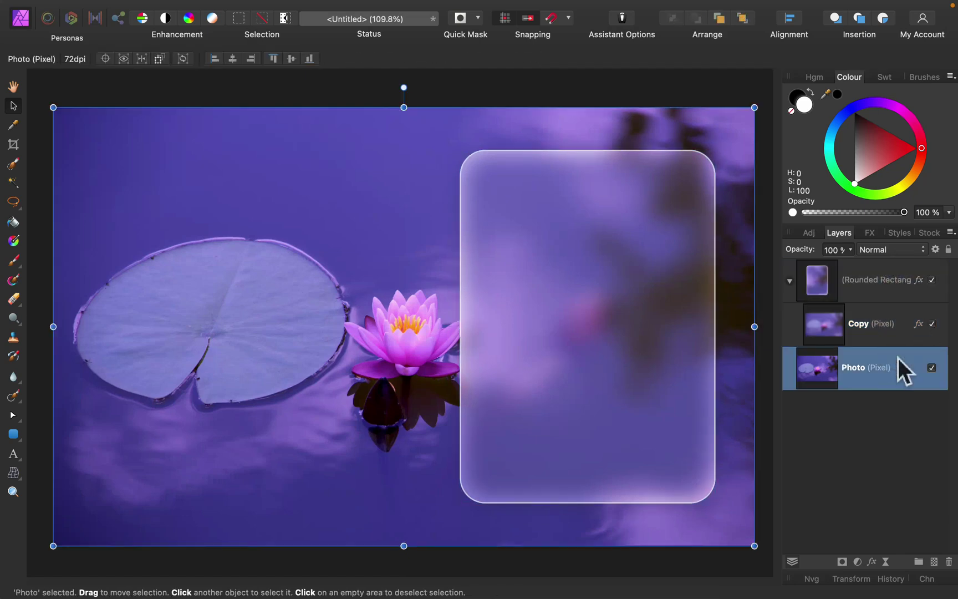
{"action": "left_click", "coordinate": [898, 311]}
{"action": "left_click", "coordinate": [900, 270]}
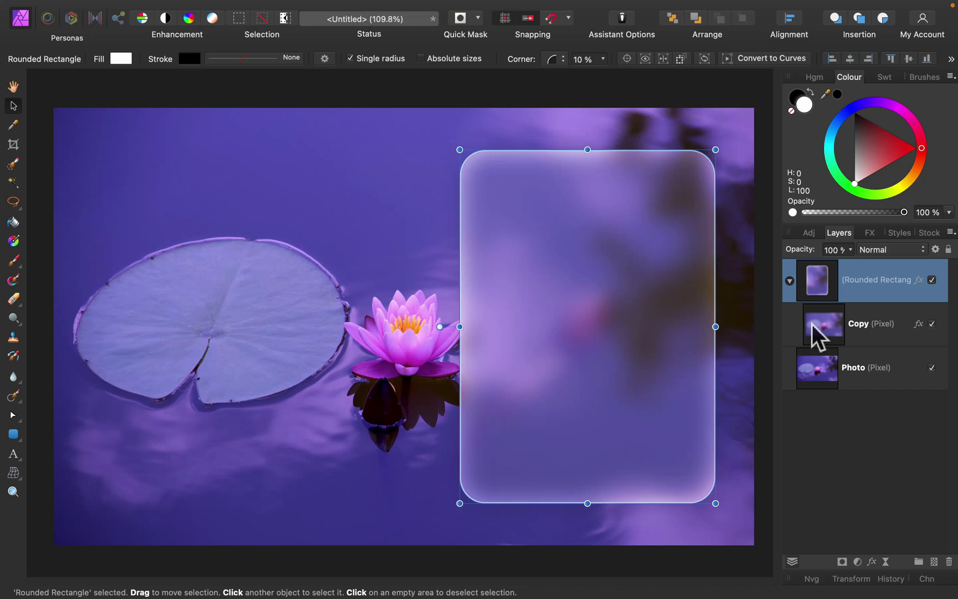
{"action": "left_click", "coordinate": [792, 319]}
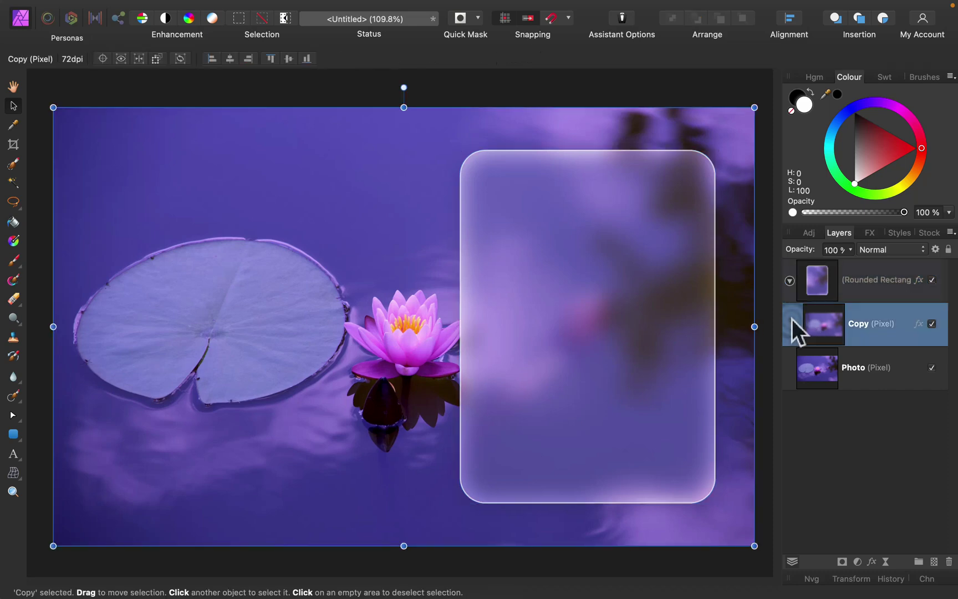
{"action": "left_click", "coordinate": [784, 377]}
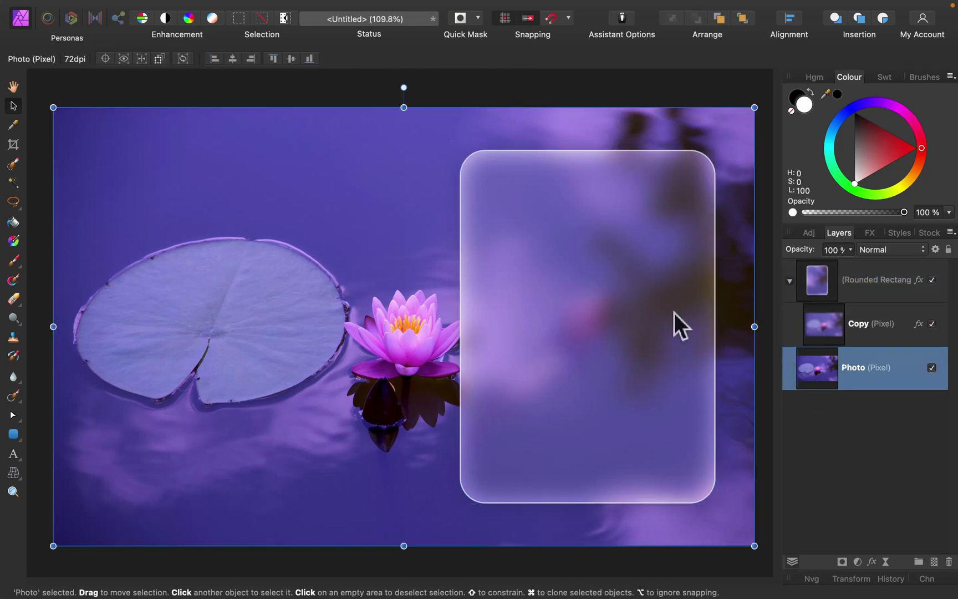